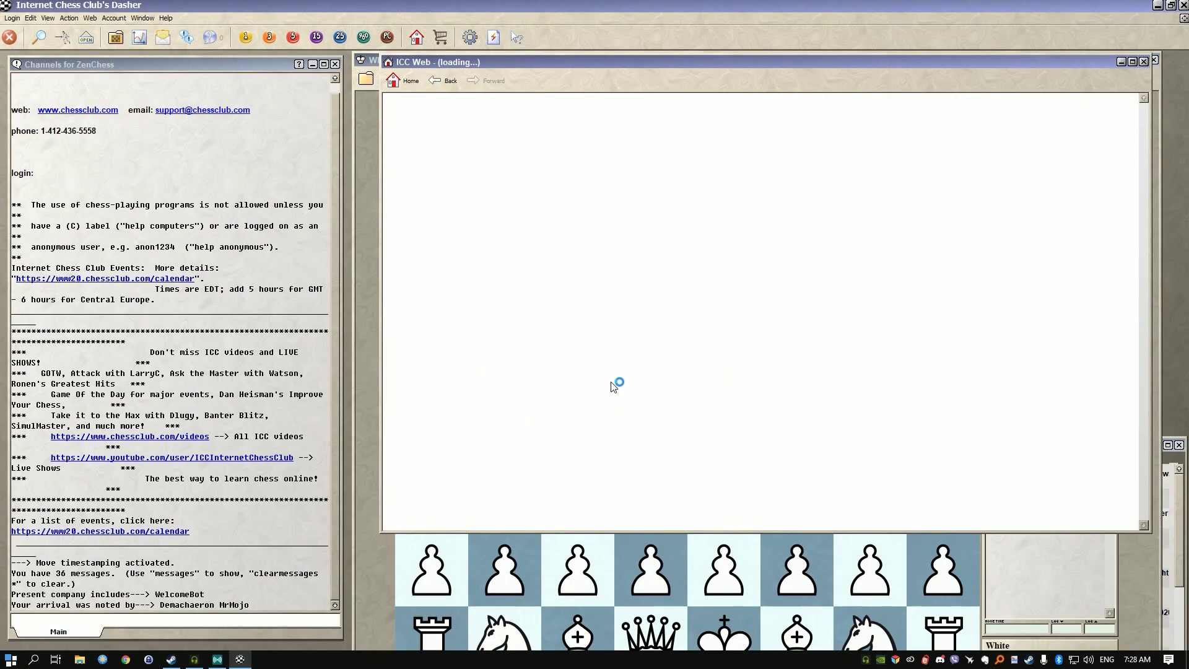
Step: Seek a rated Pure 5-minute game, dismiss the ICC web page and nudge the board window into place
{"action": "left_click", "coordinate": [293, 39]}
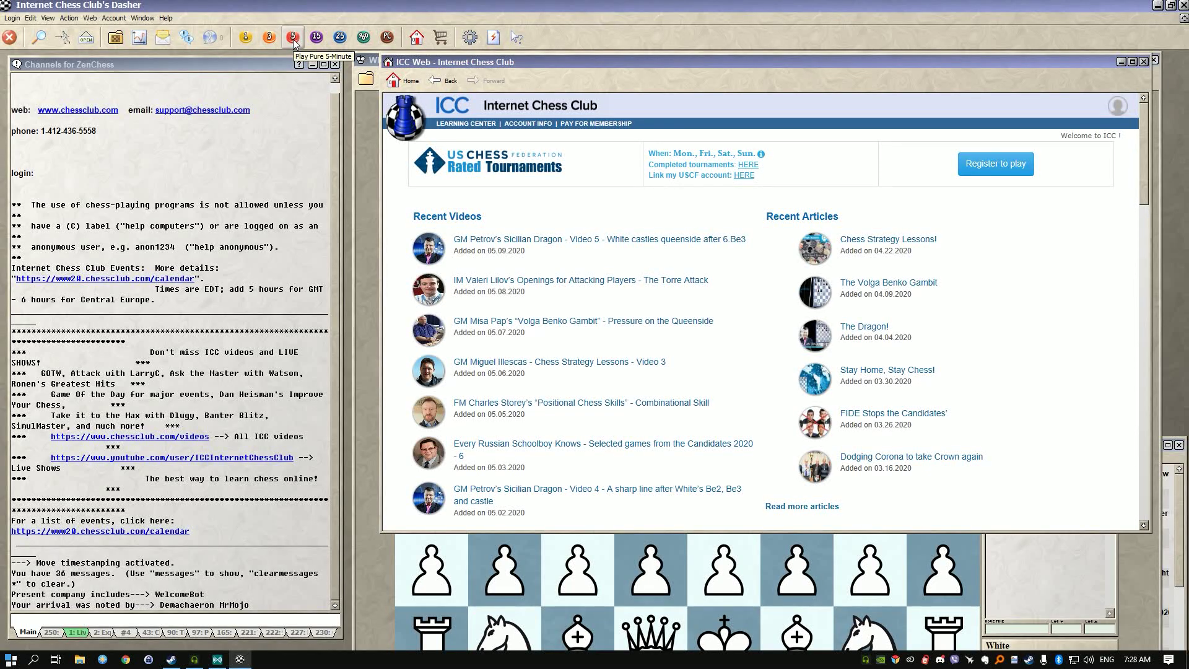
{"action": "left_click", "coordinate": [1144, 61]}
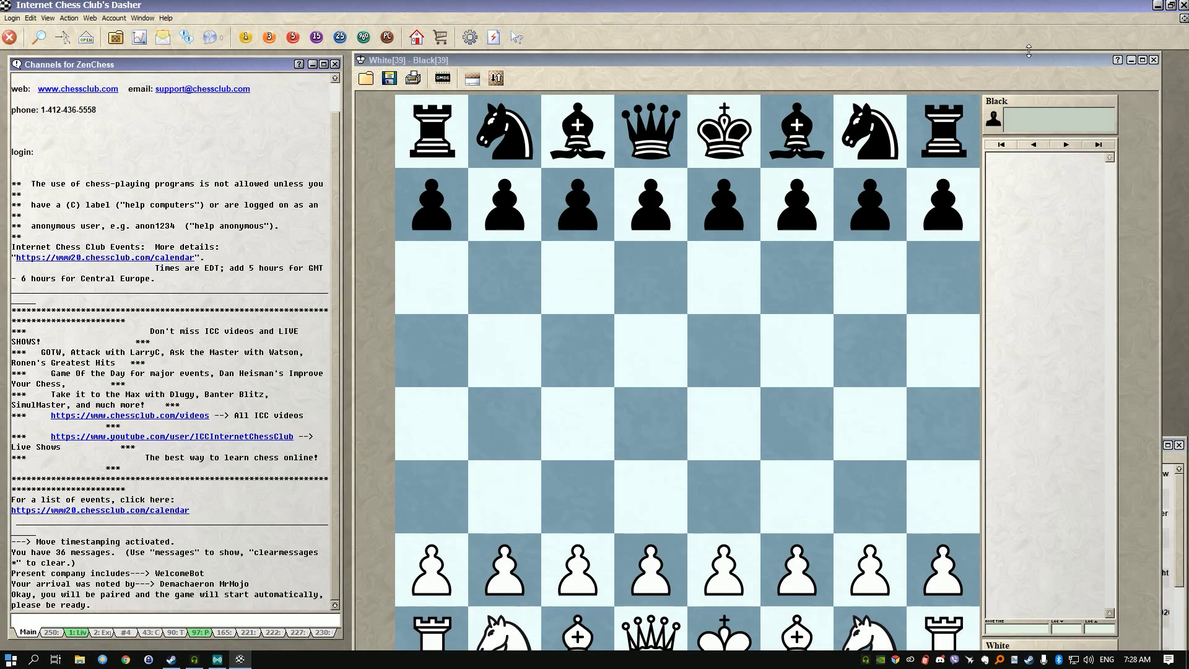
{"action": "left_click_drag", "start_coordinate": [1036, 64], "coordinate": [1032, 62]}
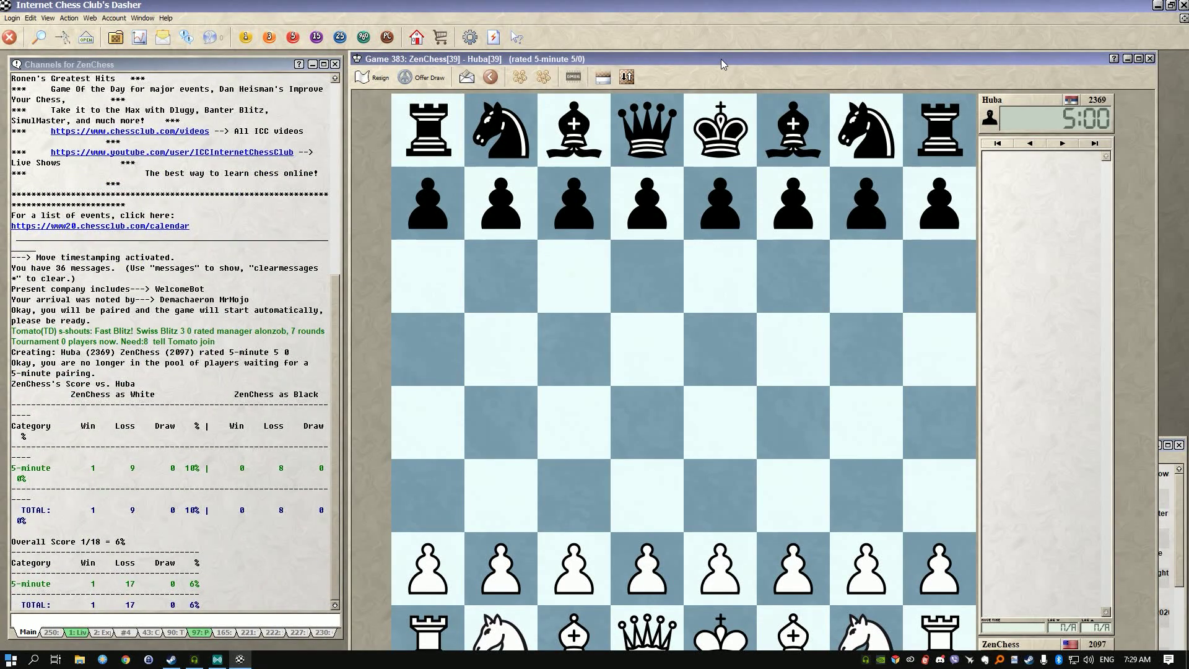
Step: Go full screen and open with 1.e4, Nc3, f4 and g3
{"action": "left_click", "coordinate": [1183, 20]}
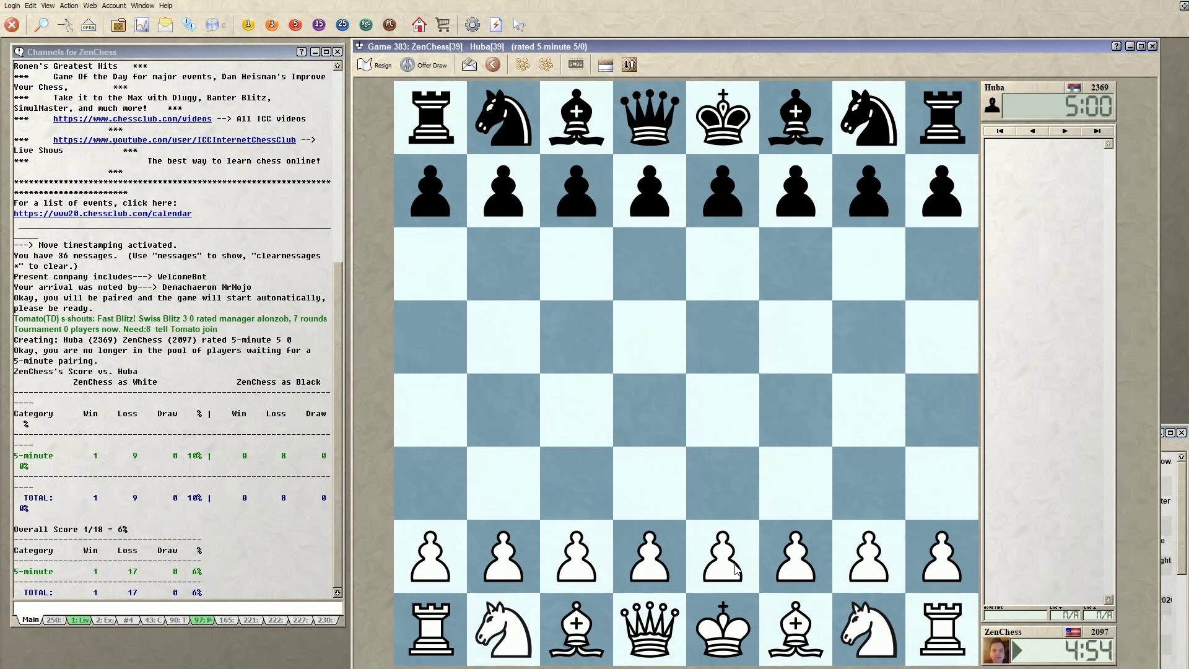
{"action": "left_click_drag", "start_coordinate": [735, 569], "coordinate": [716, 416]}
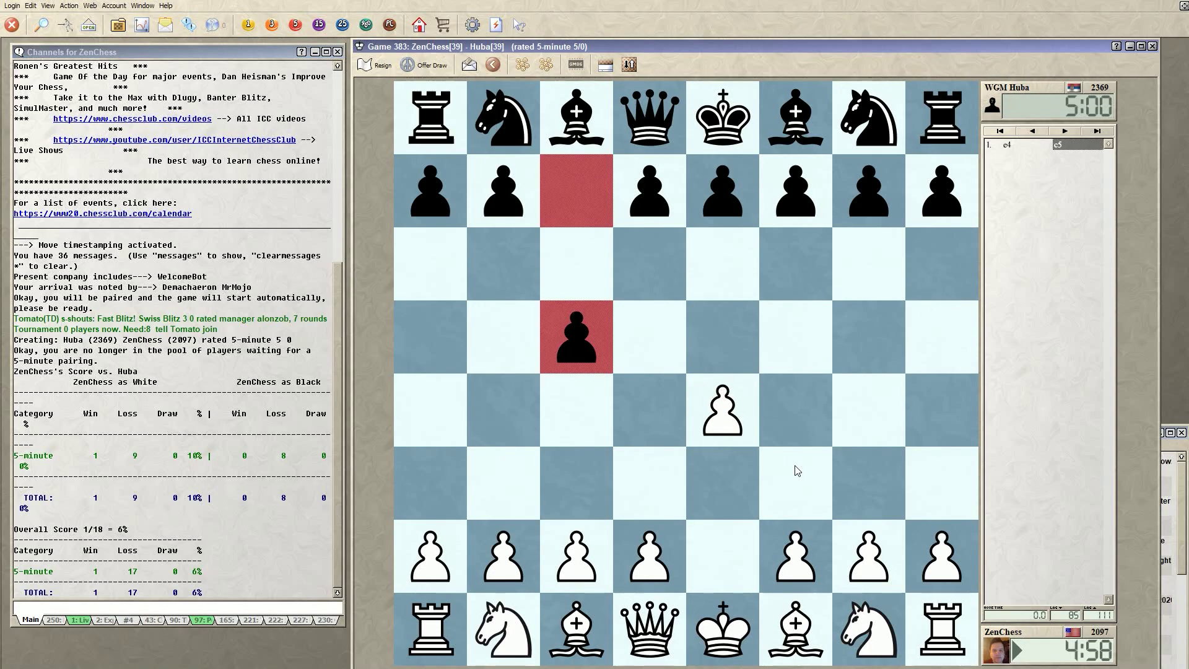
{"action": "left_click_drag", "start_coordinate": [506, 629], "coordinate": [573, 482]}
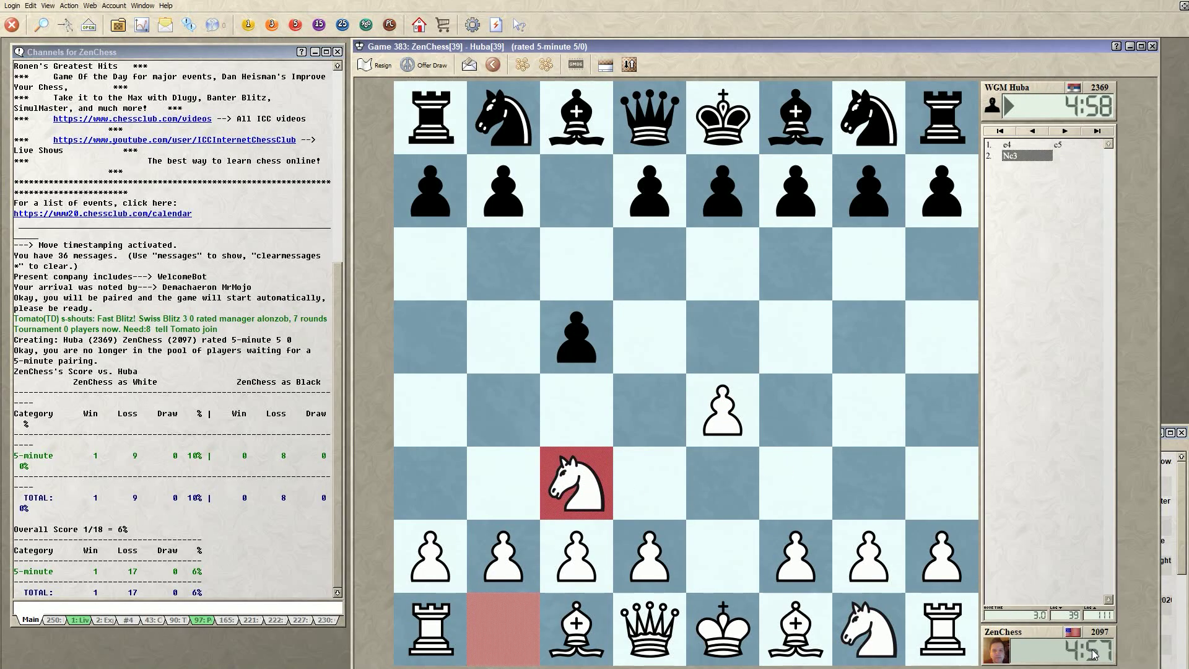
{"action": "left_click_drag", "start_coordinate": [796, 561], "coordinate": [807, 431]}
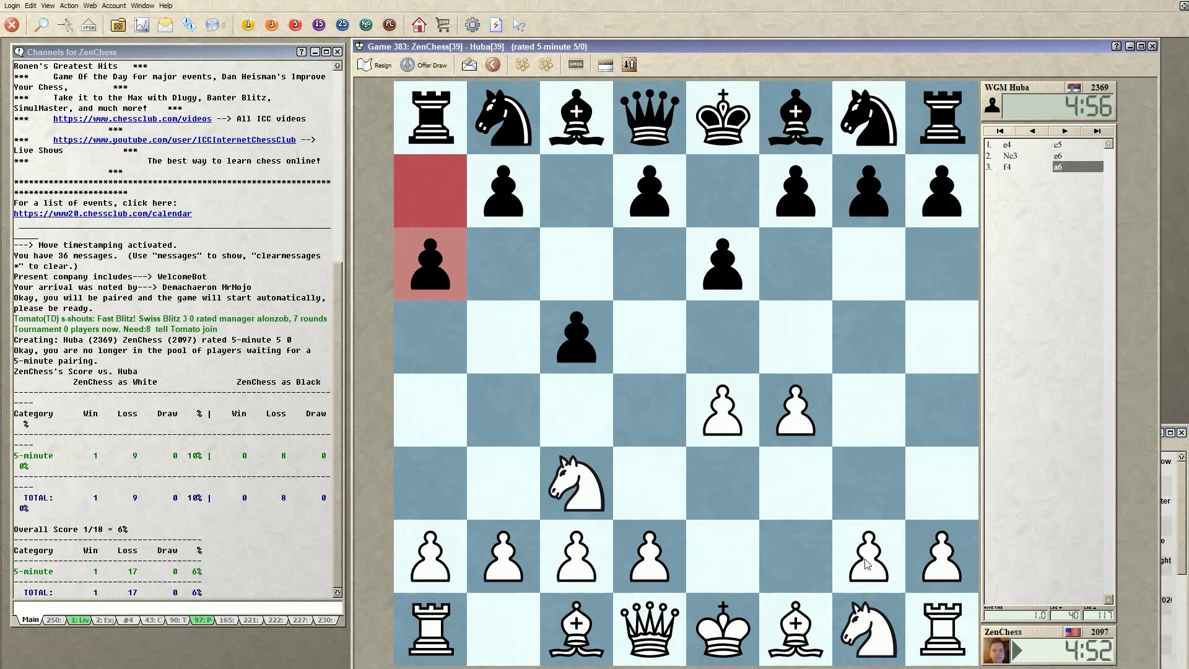
{"action": "left_click_drag", "start_coordinate": [866, 562], "coordinate": [866, 493]}
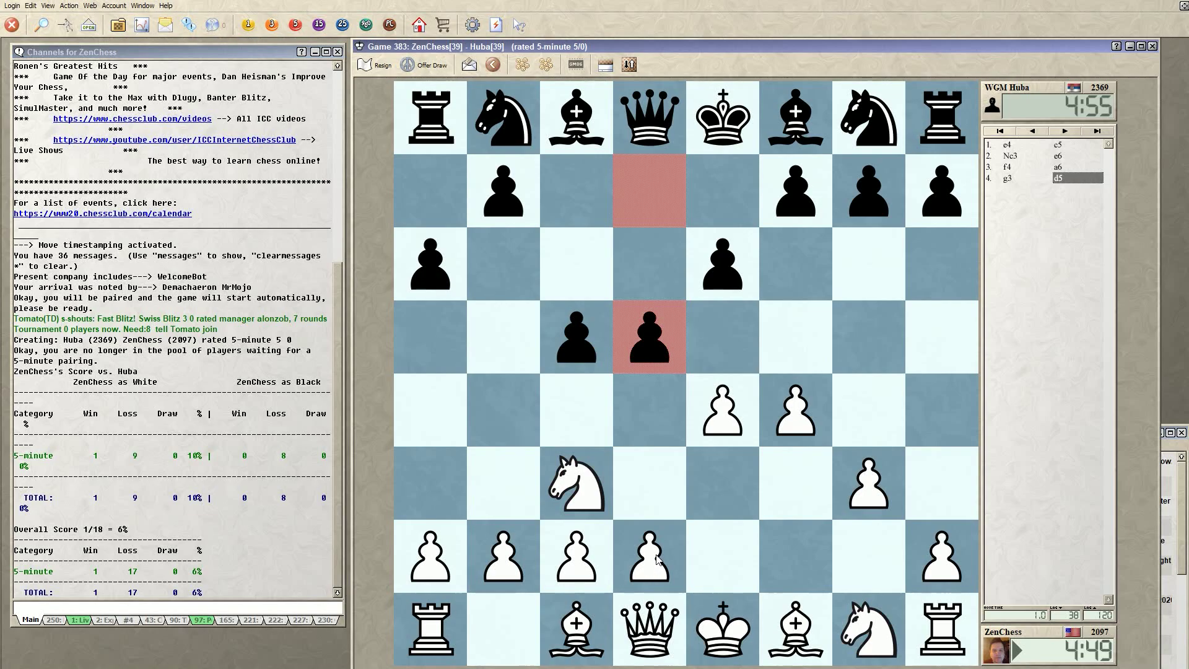
Step: Continue with d3, Bg2 and Nf3, then castle kingside
{"action": "left_click_drag", "start_coordinate": [657, 558], "coordinate": [654, 503]}
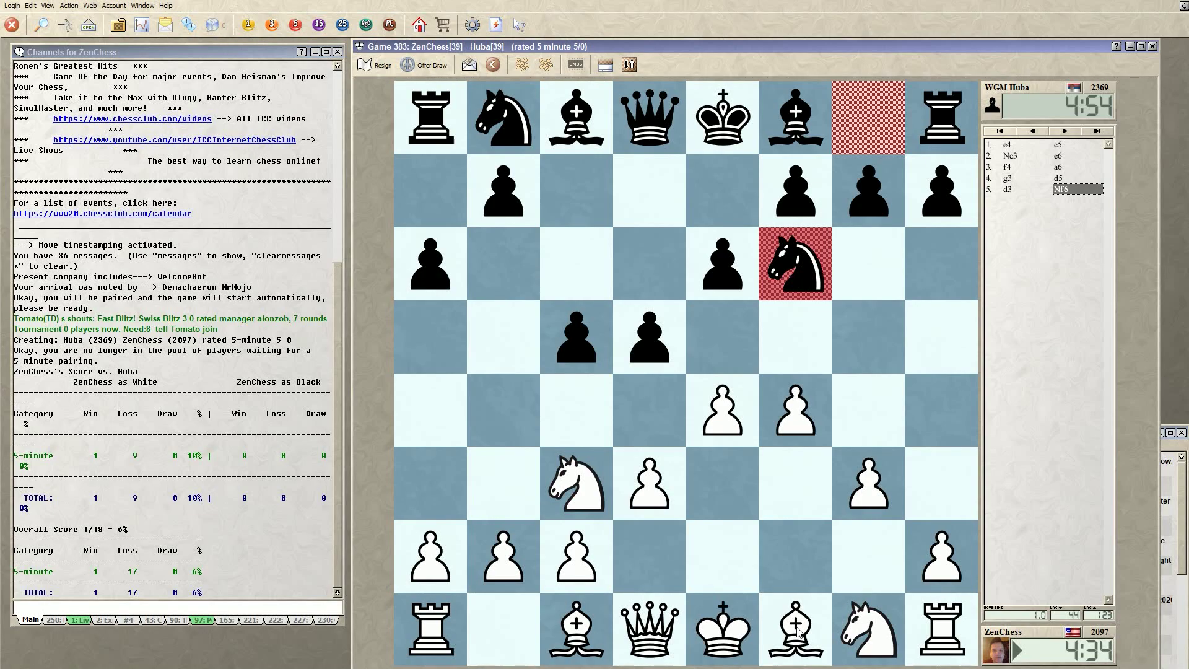
{"action": "left_click_drag", "start_coordinate": [799, 632], "coordinate": [892, 560]}
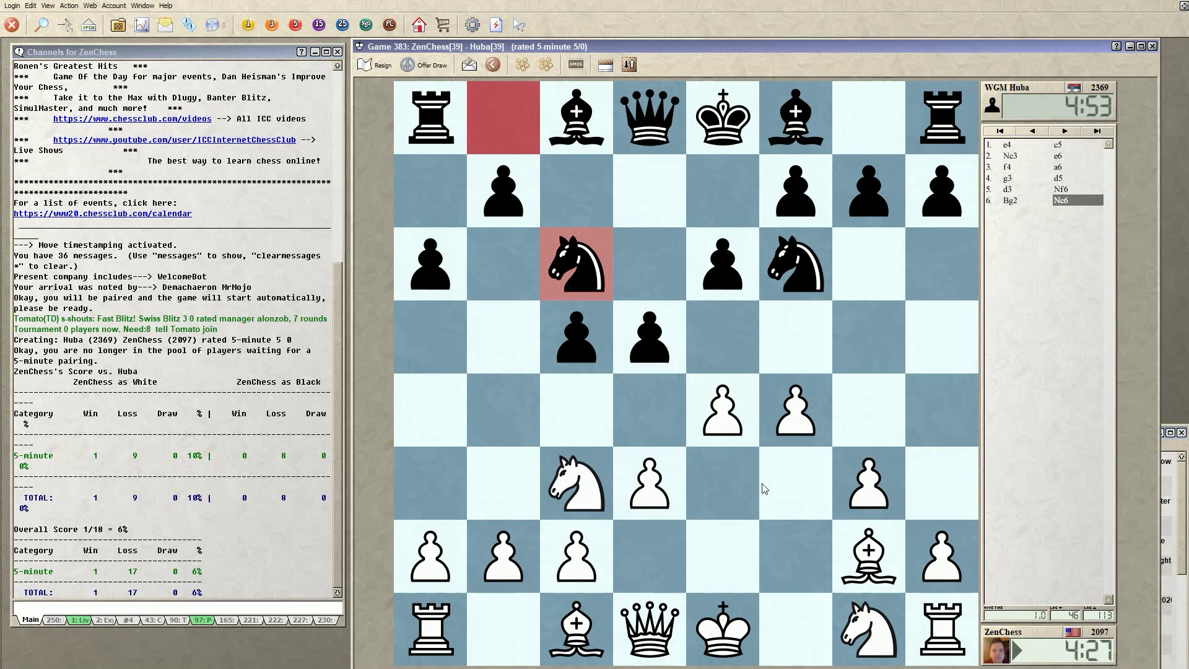
{"action": "left_click_drag", "start_coordinate": [865, 628], "coordinate": [796, 486]}
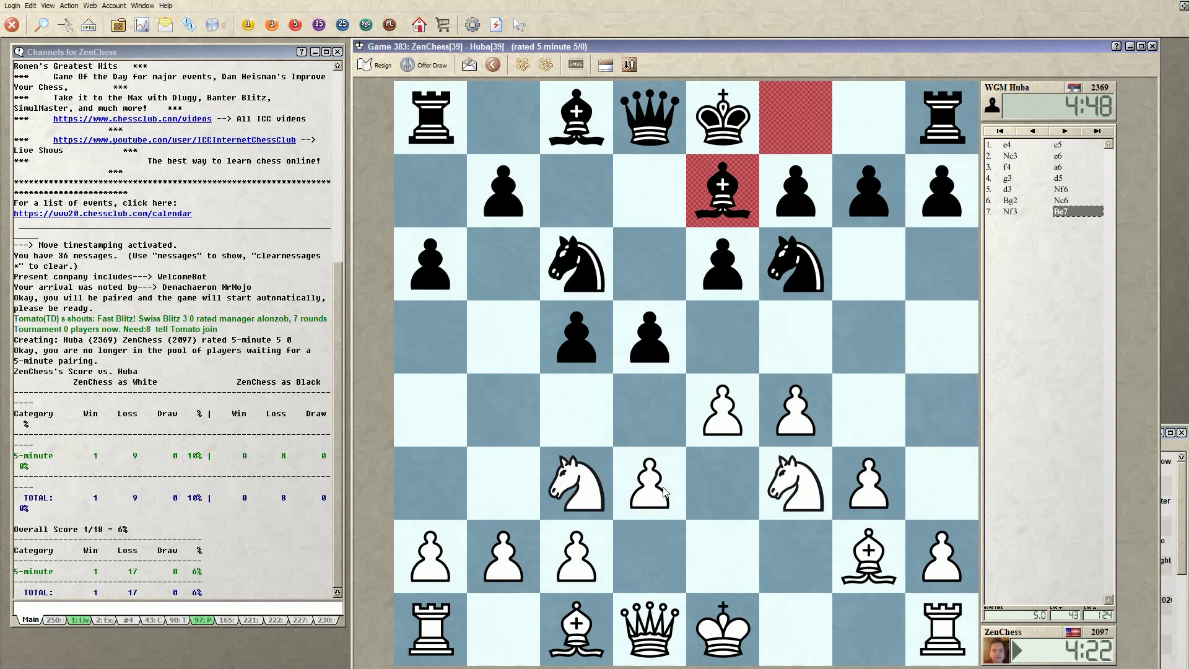
{"action": "left_click_drag", "start_coordinate": [722, 638], "coordinate": [882, 653]}
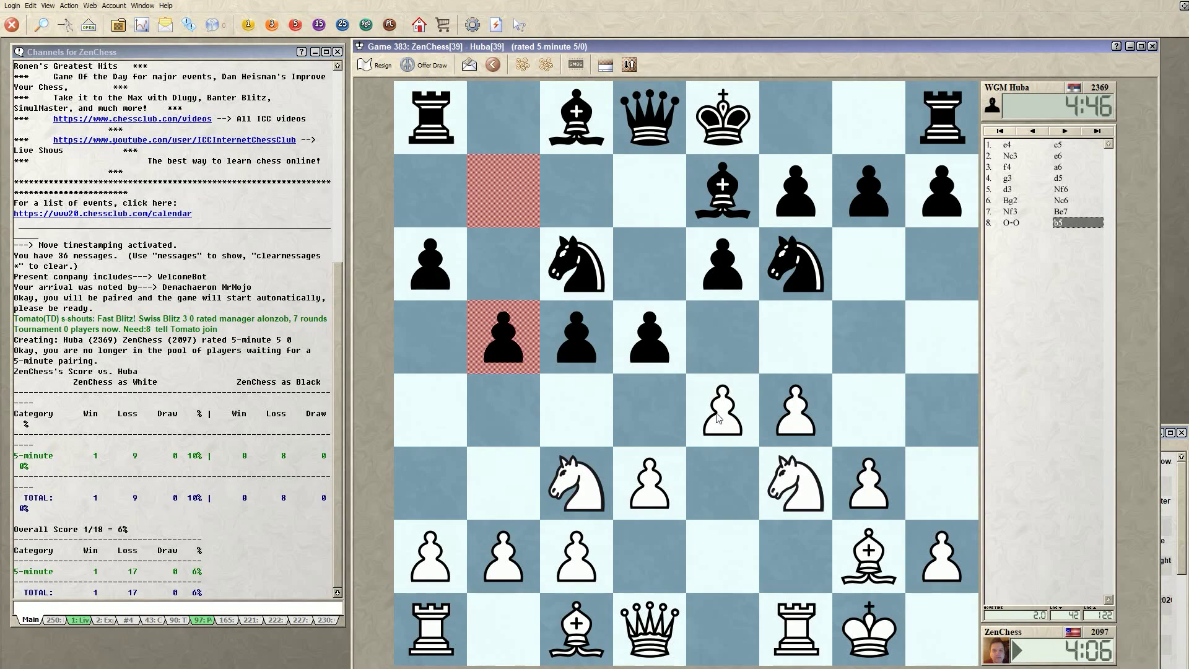
Step: Play exd5, Re1, Ne5 and f5, then recapture on e5 with the e1 rook
{"action": "left_click_drag", "start_coordinate": [718, 415], "coordinate": [649, 338]}
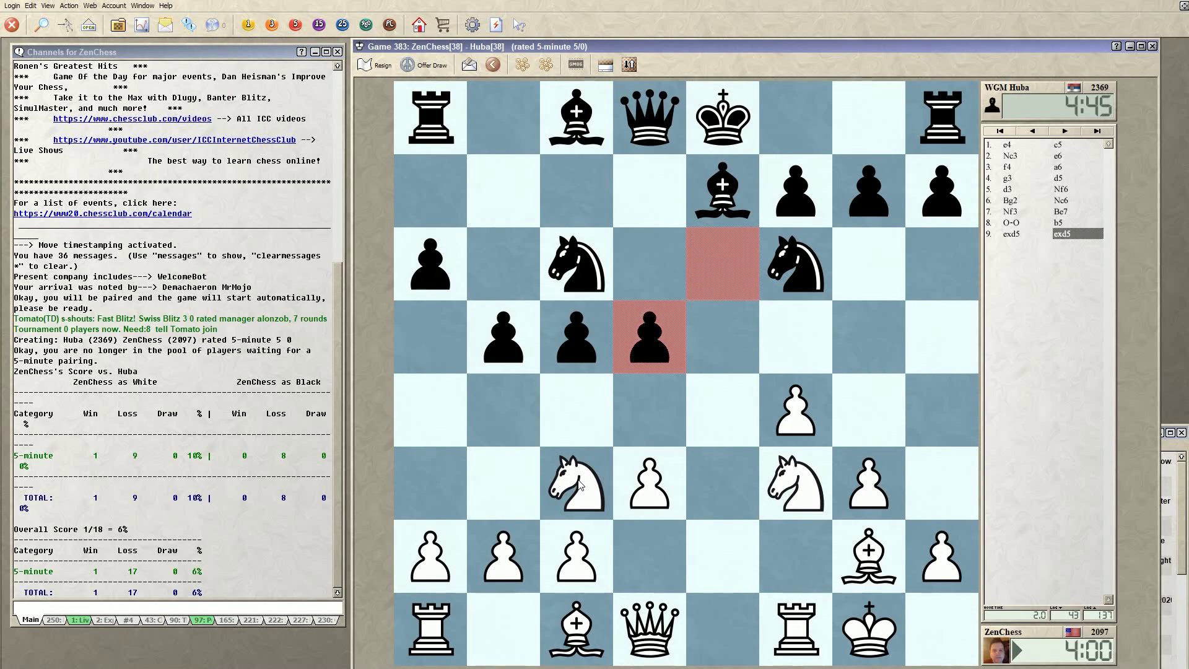
{"action": "left_click_drag", "start_coordinate": [801, 640], "coordinate": [723, 641]}
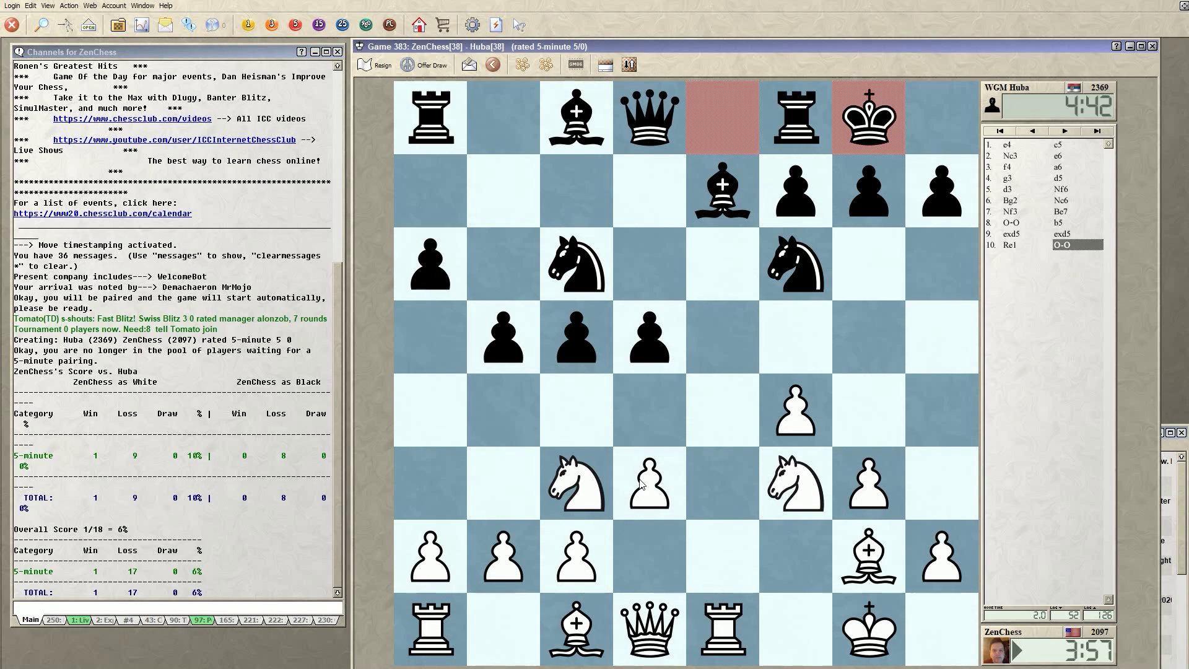
{"action": "left_click_drag", "start_coordinate": [796, 487], "coordinate": [730, 353]}
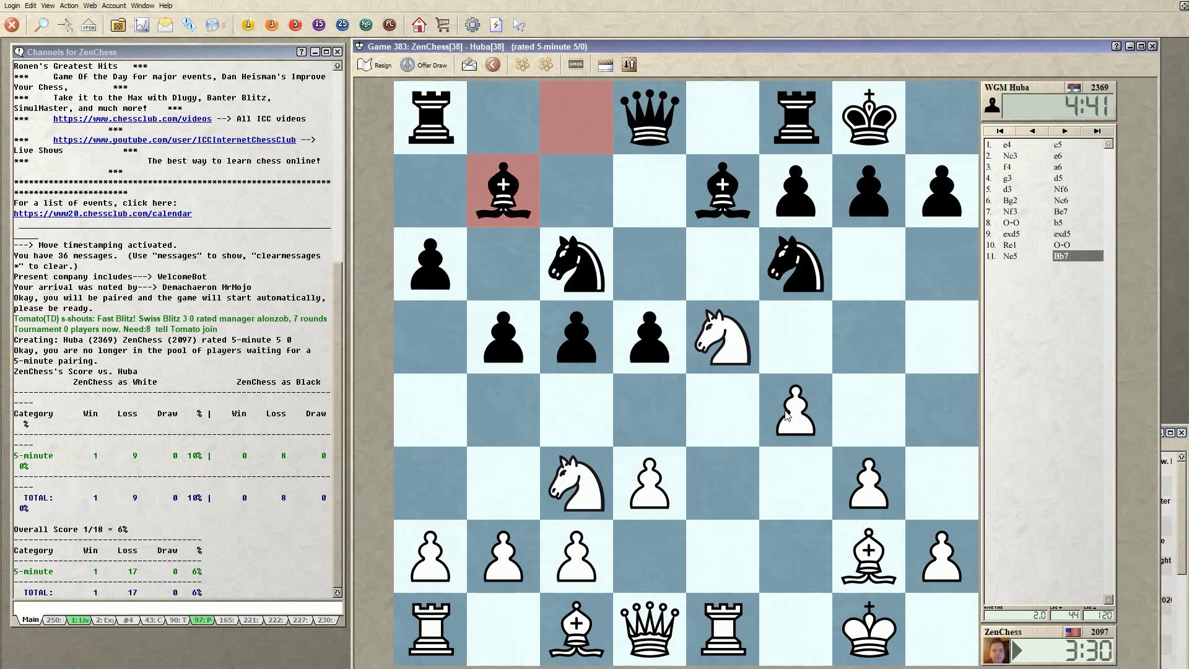
{"action": "left_click_drag", "start_coordinate": [786, 415], "coordinate": [794, 340]}
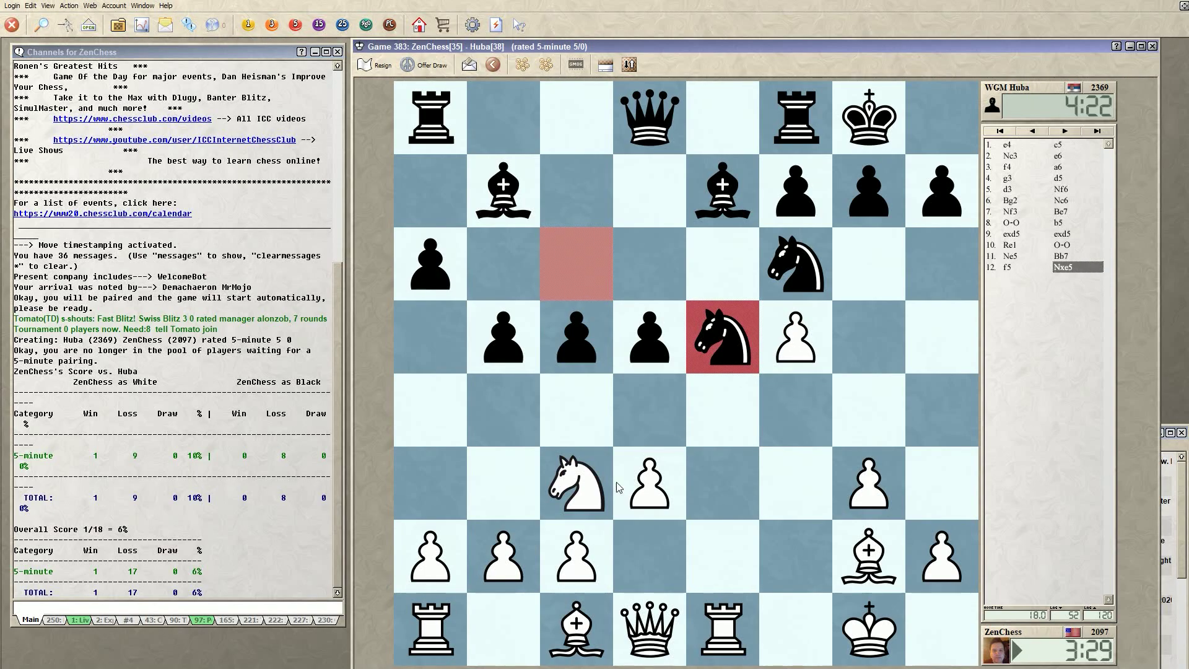
{"action": "left_click", "coordinate": [740, 611]}
{"action": "left_click", "coordinate": [731, 353]}
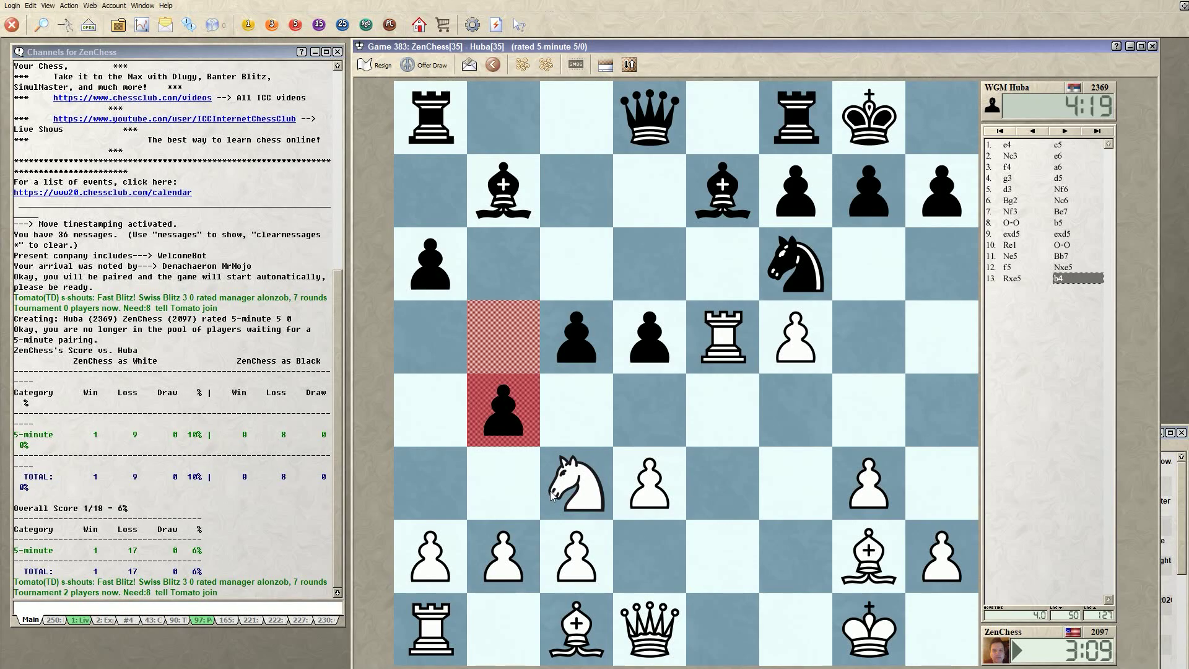
Step: Play Na4, Bf4, Re1, gxf4 and Rf1
{"action": "left_click_drag", "start_coordinate": [551, 492], "coordinate": [426, 436]}
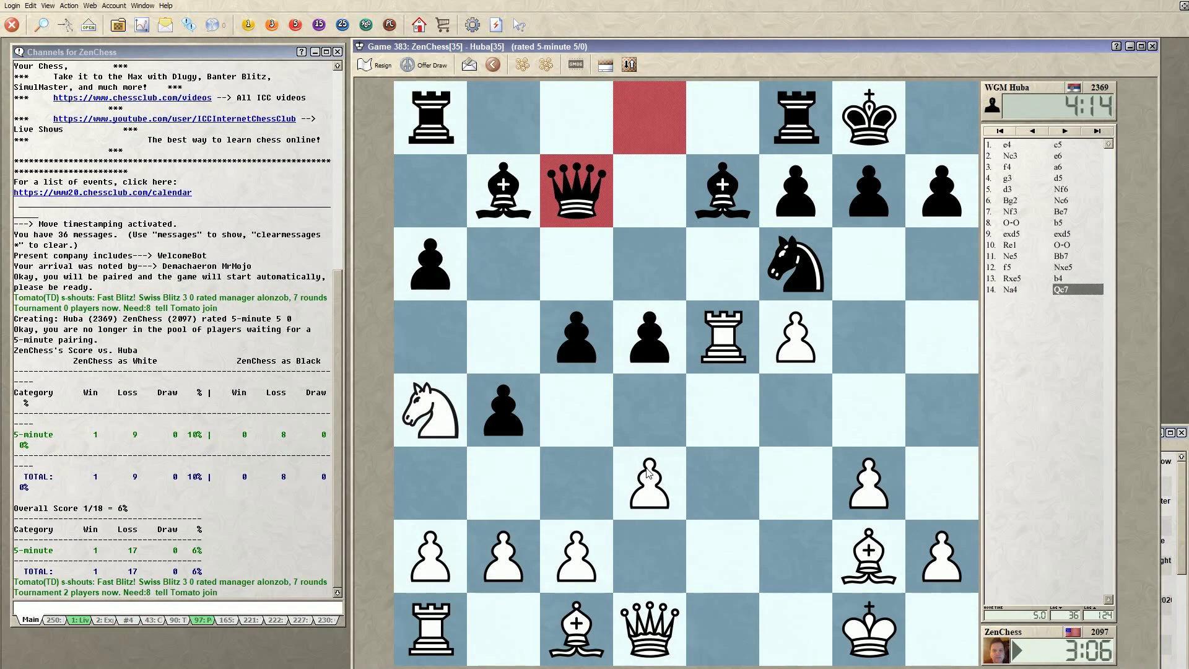
{"action": "left_click_drag", "start_coordinate": [589, 627], "coordinate": [776, 415]}
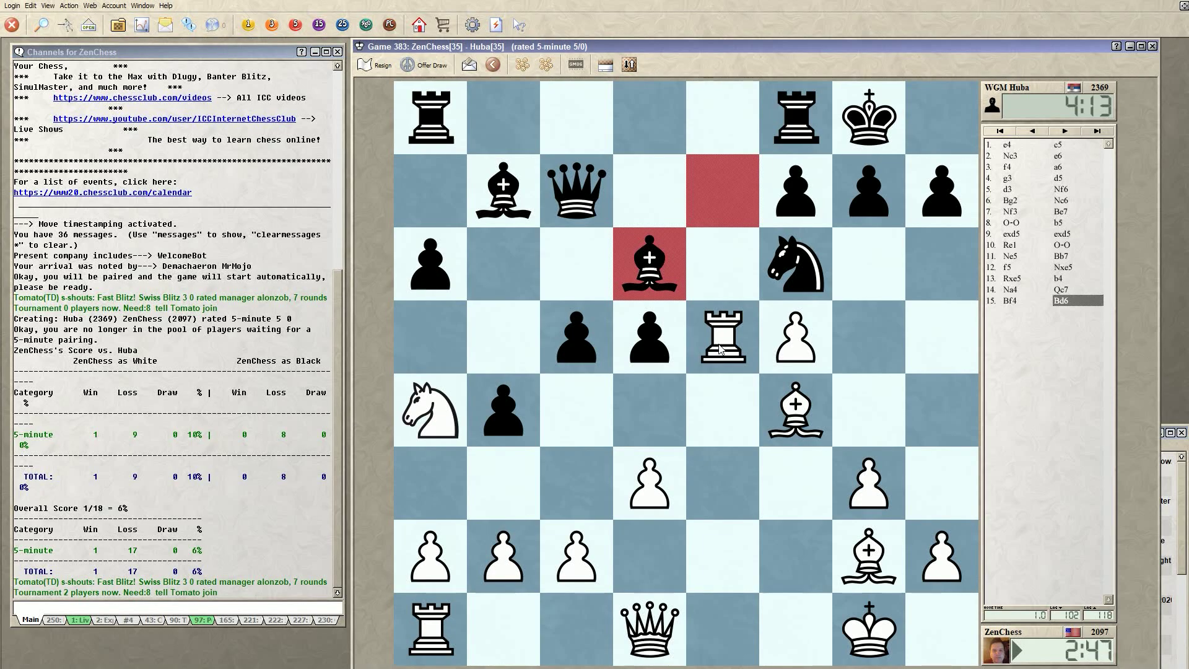
{"action": "left_click_drag", "start_coordinate": [721, 348], "coordinate": [724, 638]}
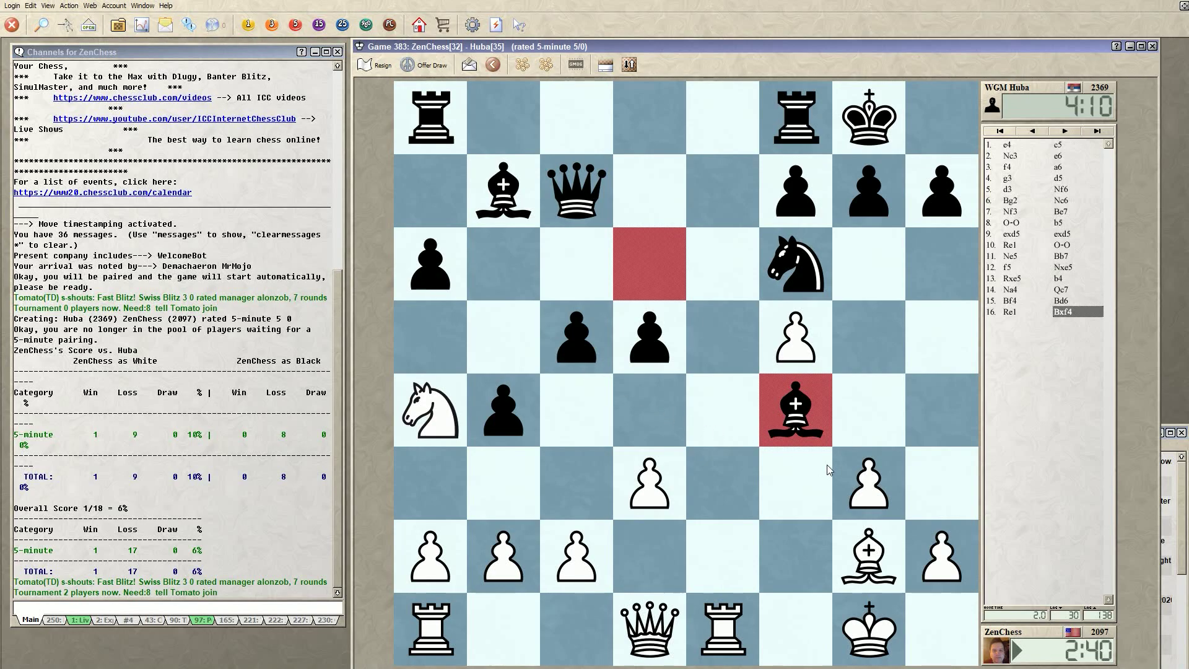
{"action": "left_click_drag", "start_coordinate": [875, 496], "coordinate": [796, 410]}
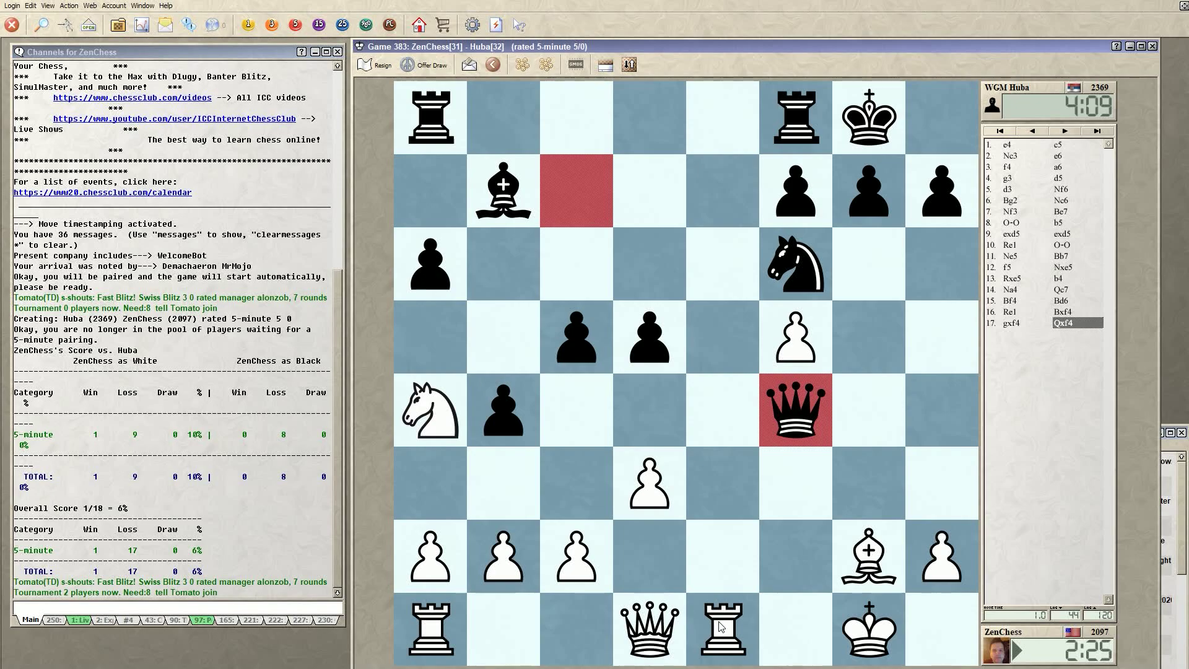
{"action": "left_click_drag", "start_coordinate": [720, 629], "coordinate": [795, 627]}
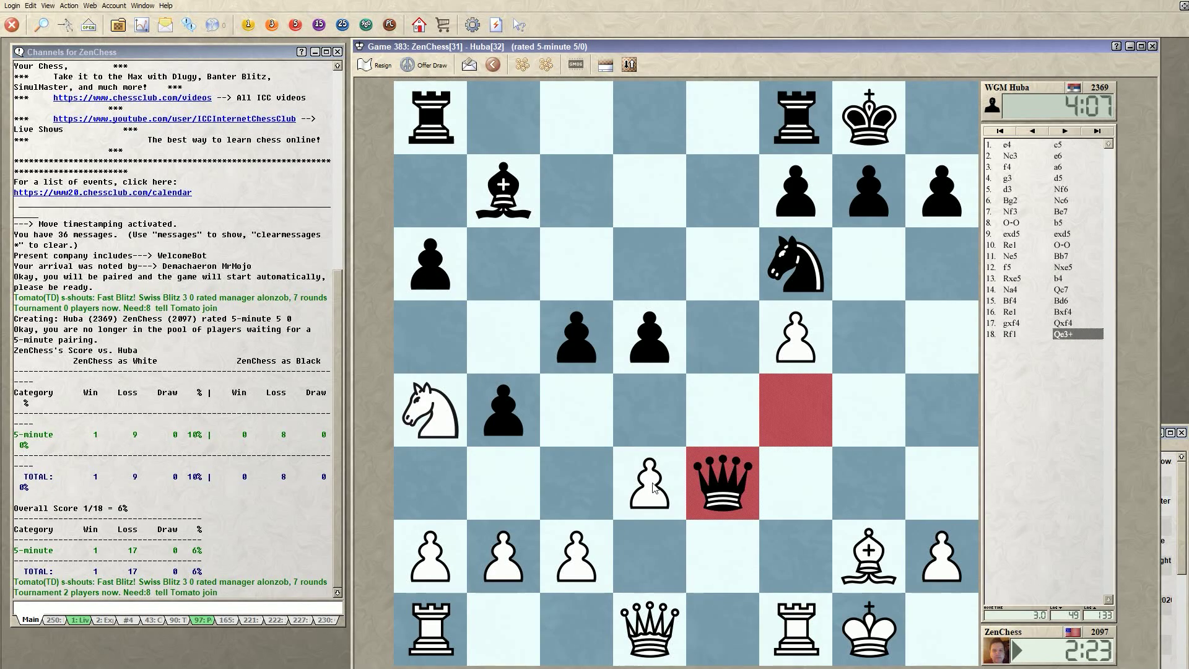
Step: Play Kh1, Rf3, c3 and bxc3, then resign the lost game
{"action": "left_click_drag", "start_coordinate": [892, 636], "coordinate": [960, 632]}
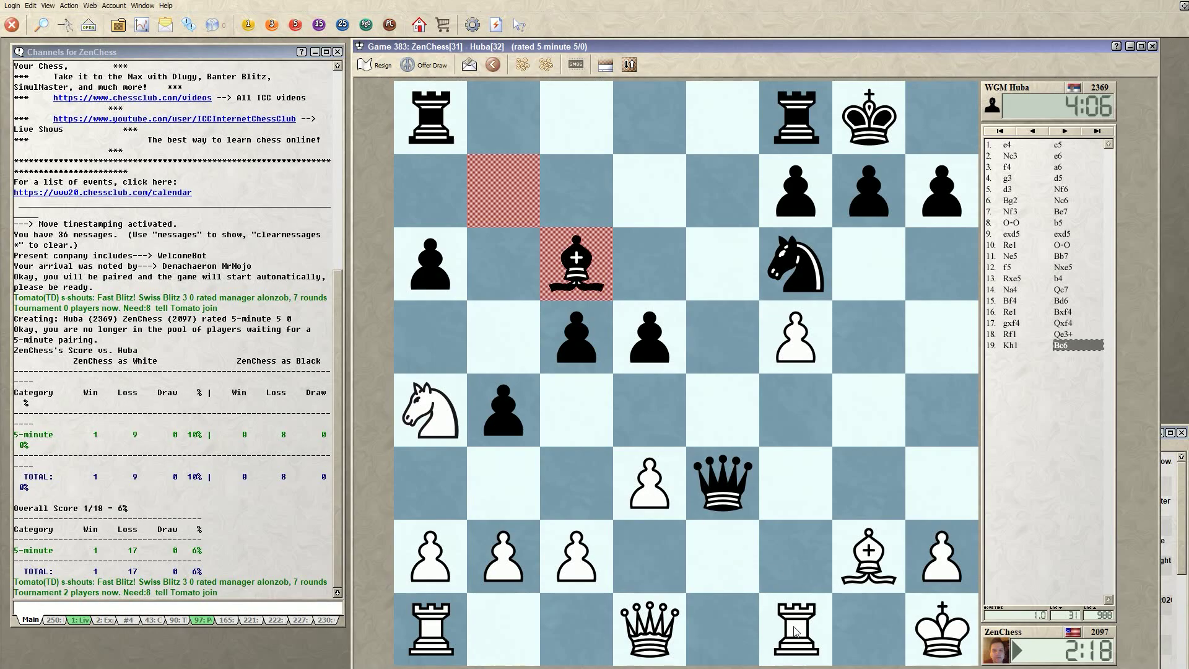
{"action": "left_click_drag", "start_coordinate": [798, 629], "coordinate": [787, 495]}
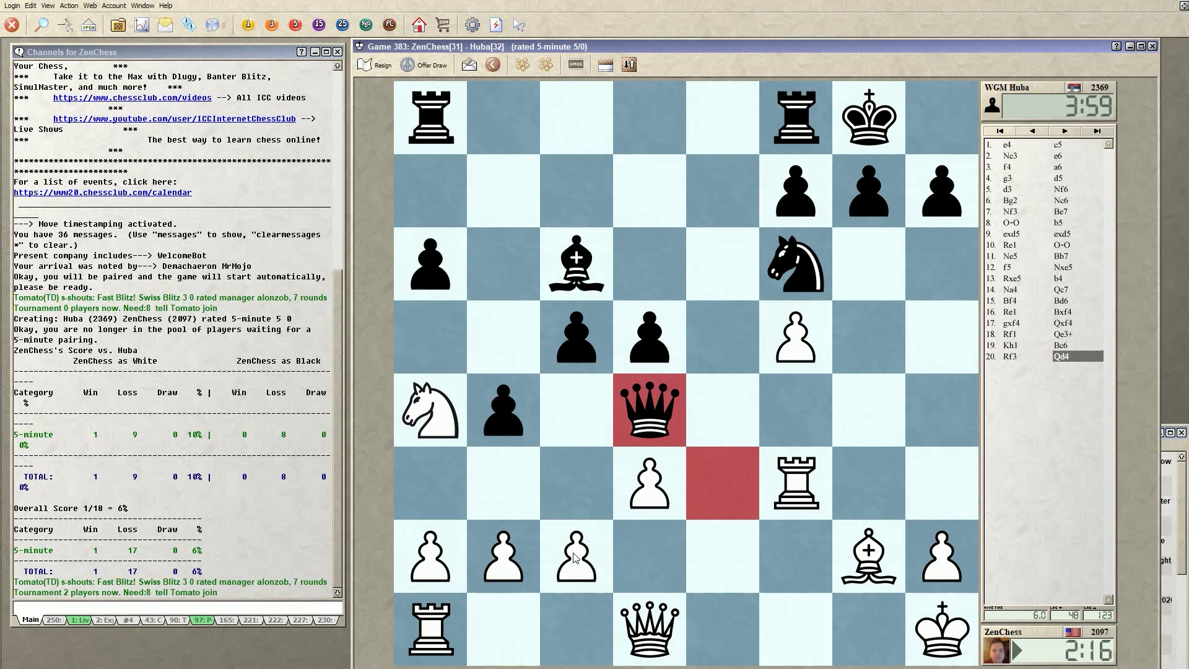
{"action": "left_click_drag", "start_coordinate": [580, 561], "coordinate": [579, 496]}
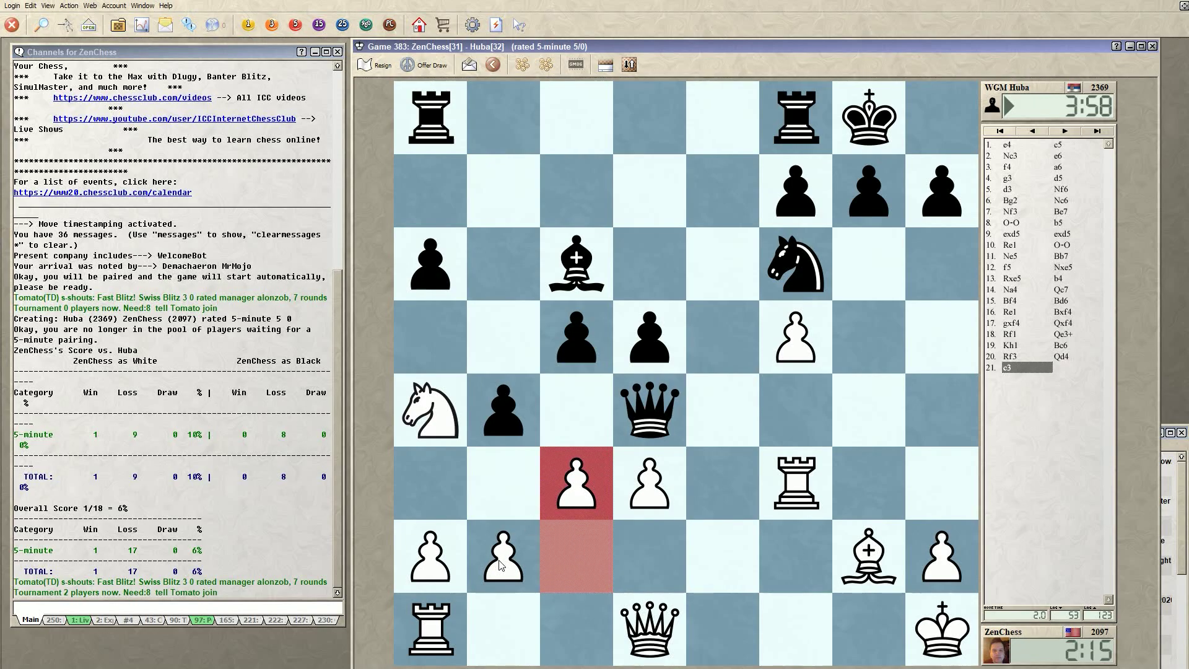
{"action": "left_click_drag", "start_coordinate": [507, 565], "coordinate": [573, 486]}
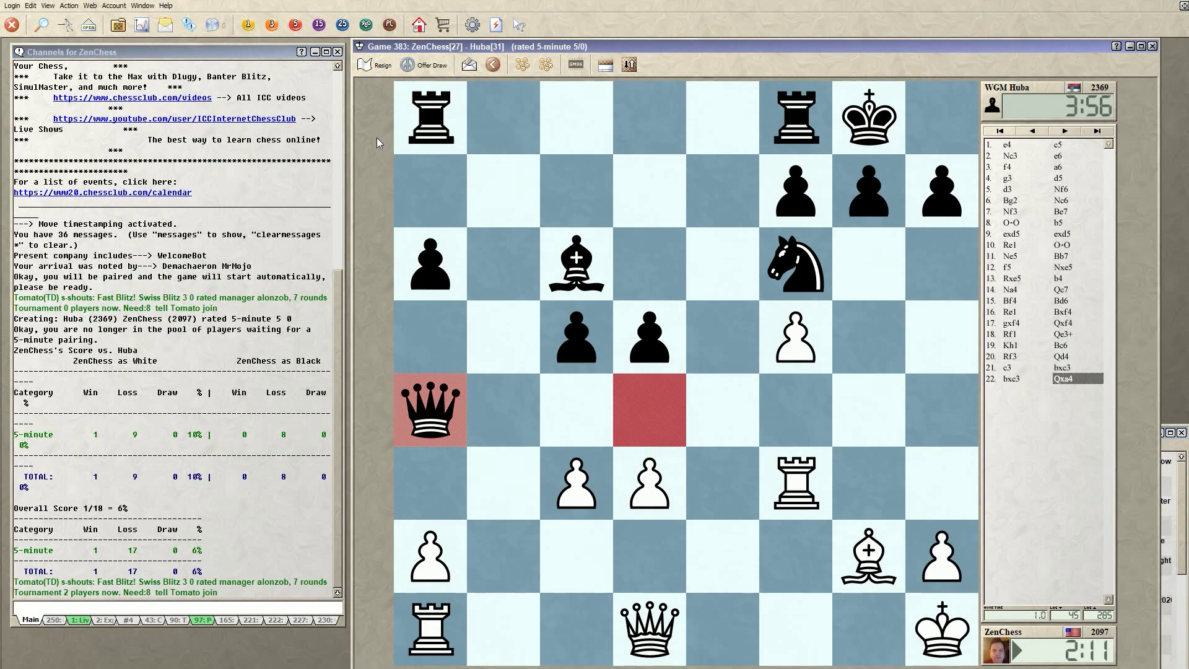
{"action": "left_click", "coordinate": [372, 67]}
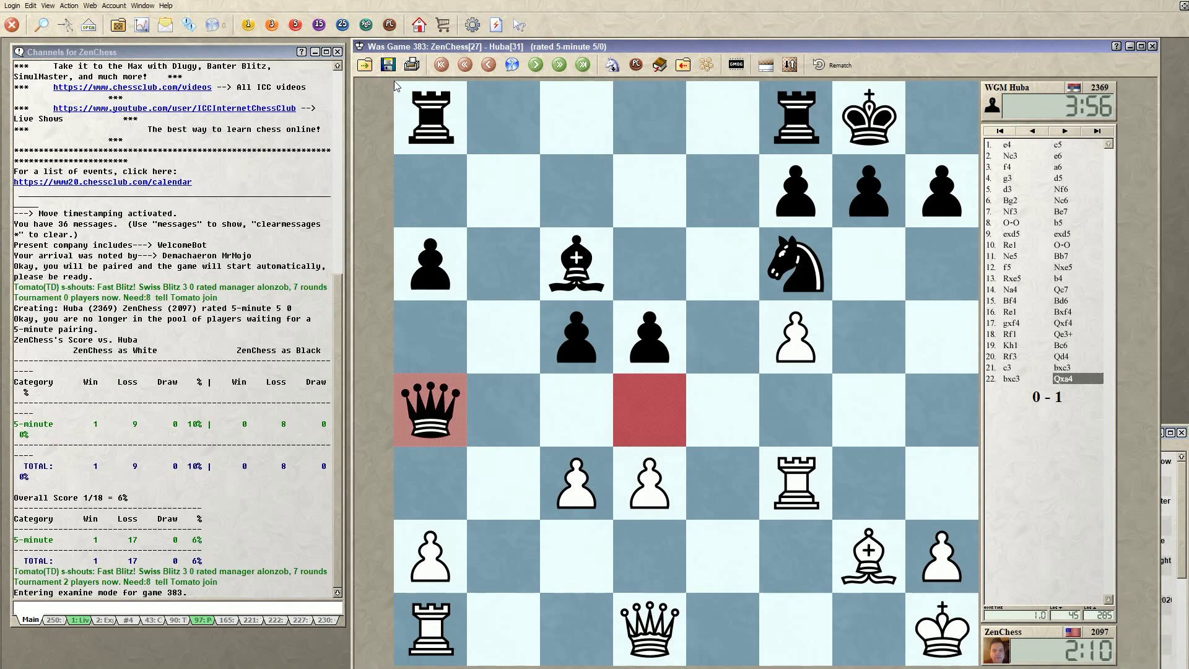
Step: Save the finished game as a PGN in the 2020ICC folder and close Dasher
{"action": "left_click", "coordinate": [388, 66]}
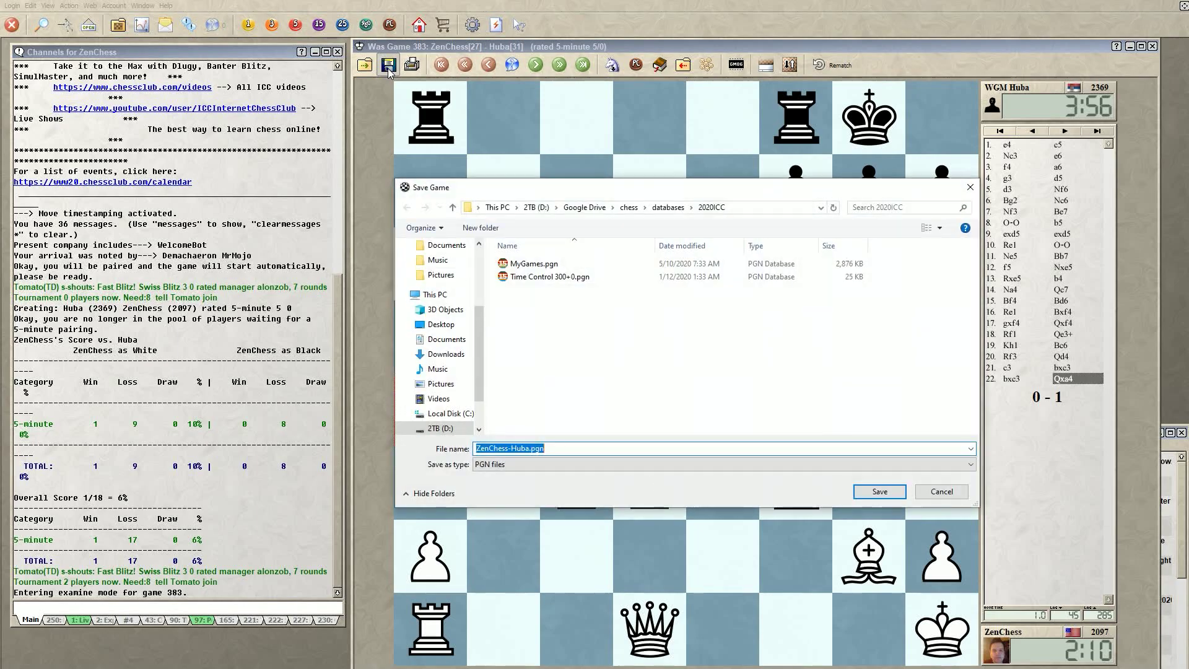
{"action": "left_click", "coordinate": [879, 492]}
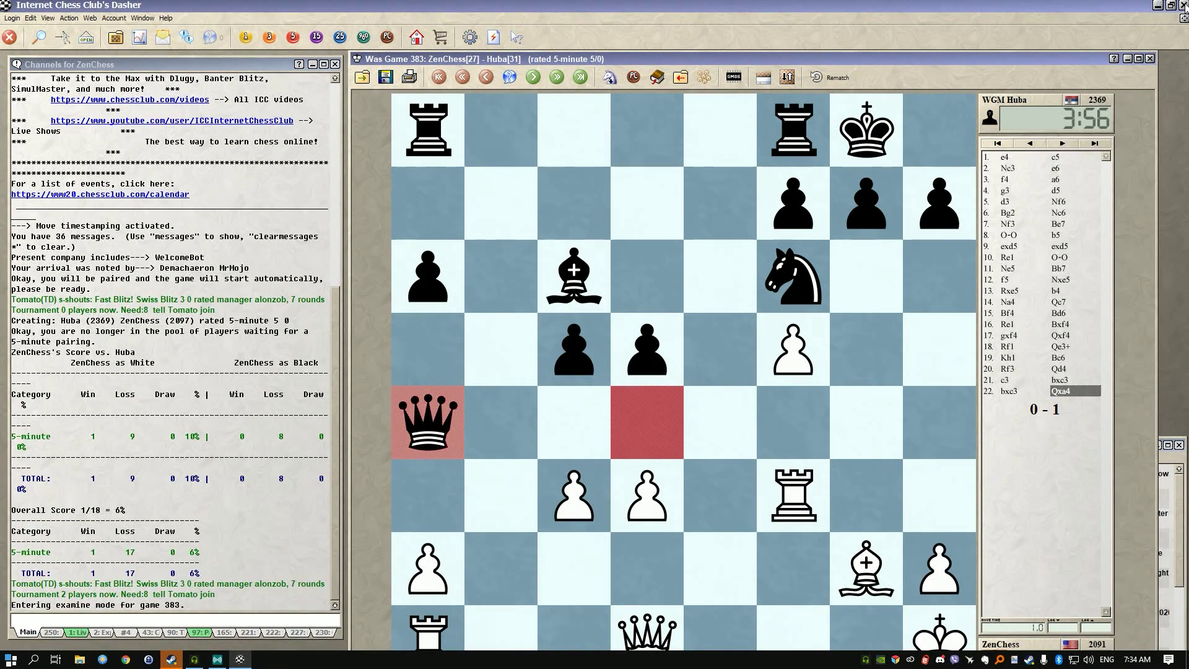
{"action": "left_click", "coordinate": [1182, 5]}
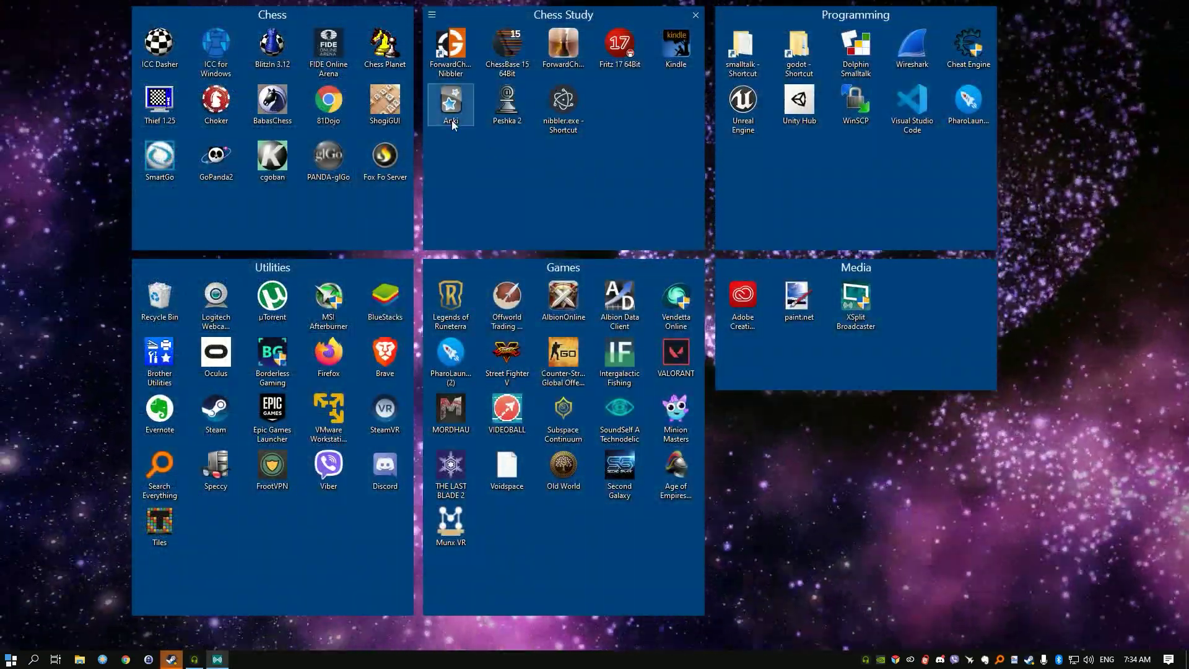
Step: Launch ChessBase 15 maximized, preview the MyGames database and load its newest game, 3370
{"action": "double_click", "coordinate": [513, 42]}
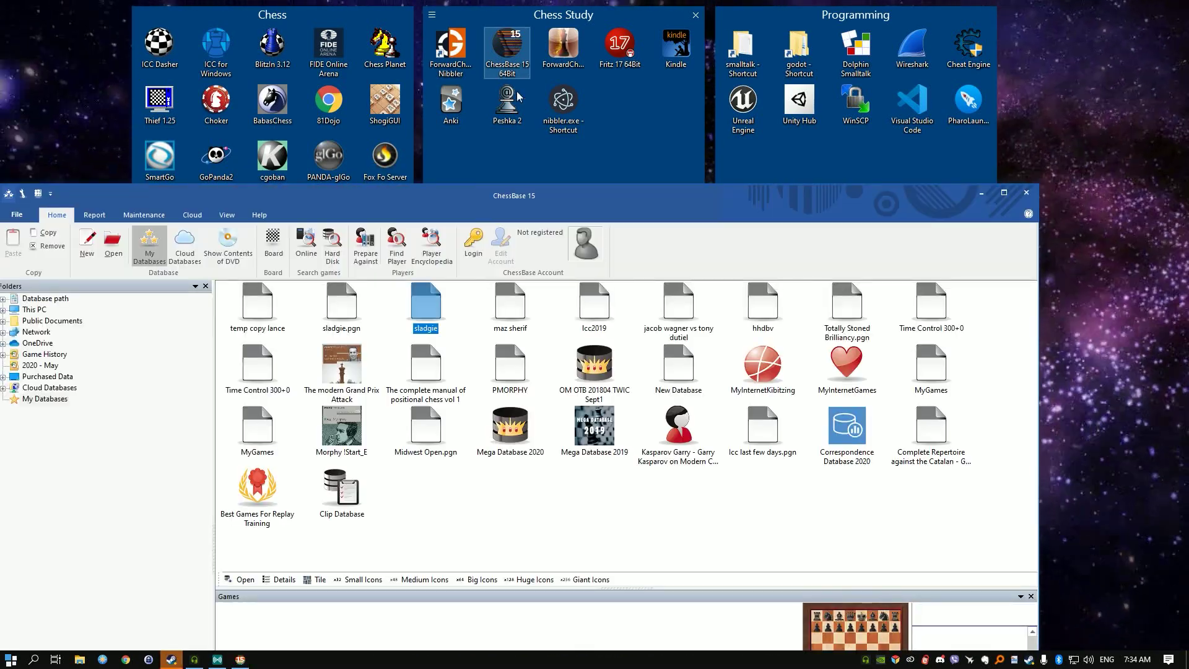
{"action": "left_click", "coordinate": [1004, 192]}
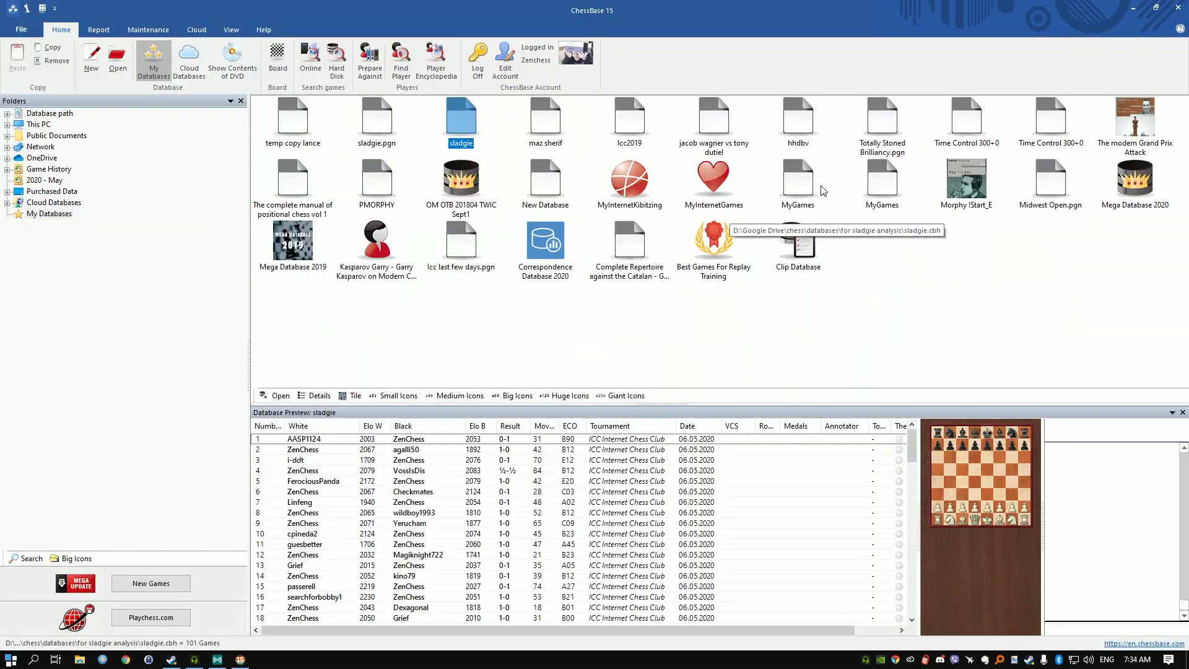
{"action": "left_click", "coordinate": [882, 181]}
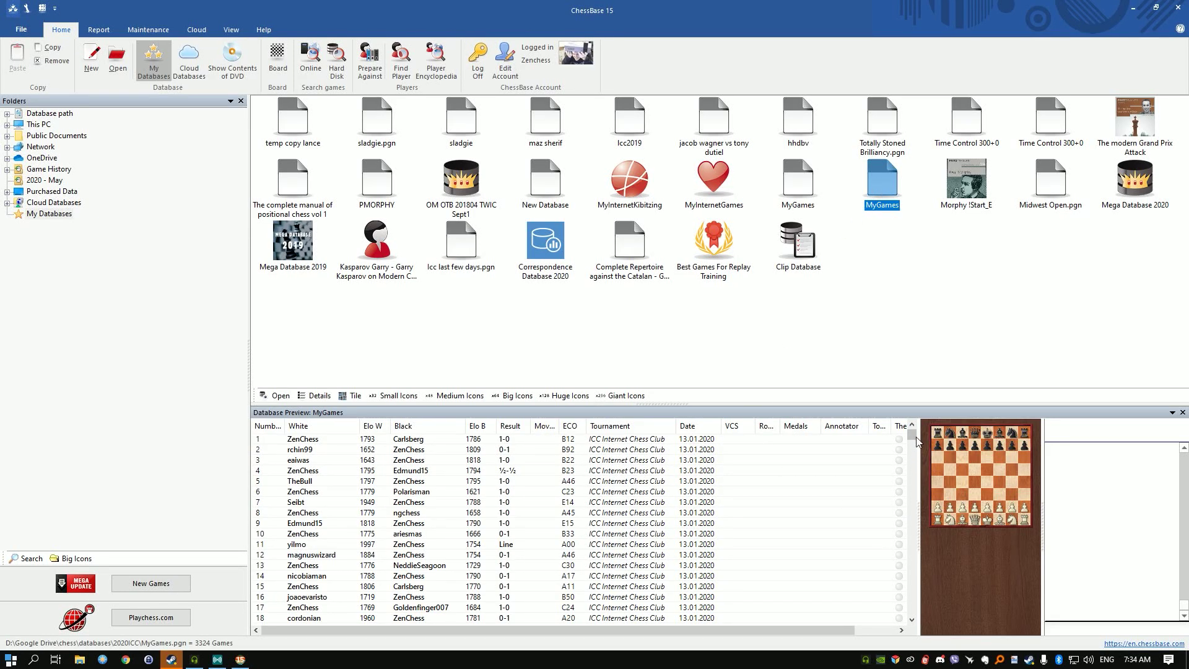
{"action": "left_click_drag", "start_coordinate": [916, 437], "coordinate": [887, 632]}
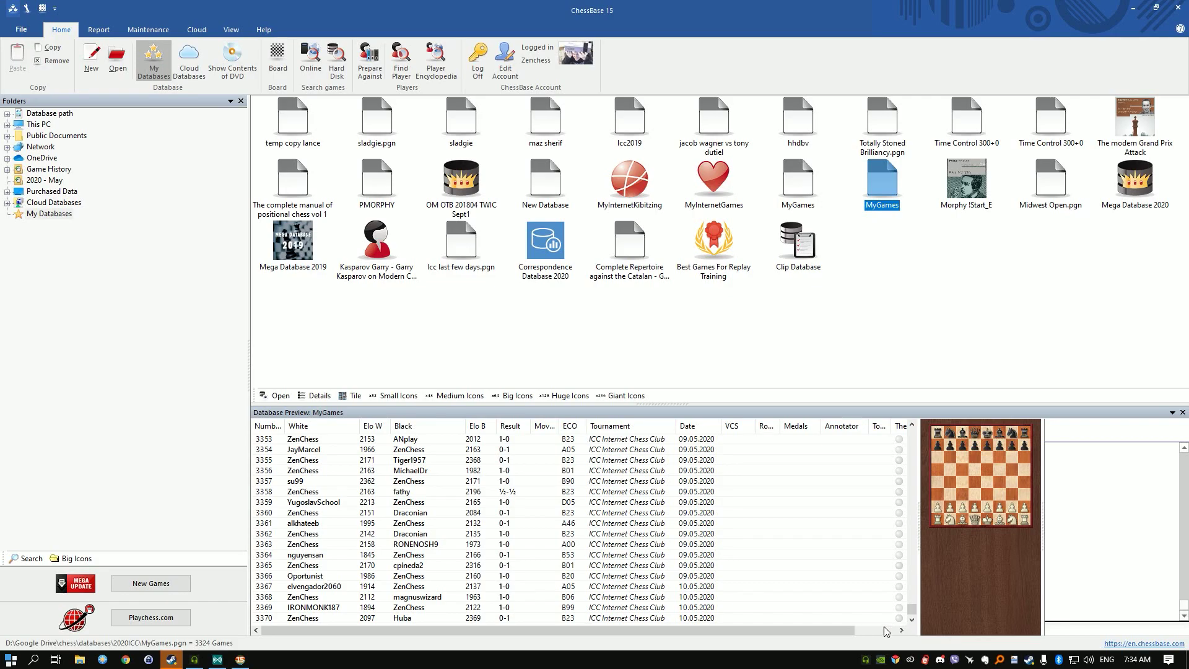
{"action": "left_click", "coordinate": [471, 618]}
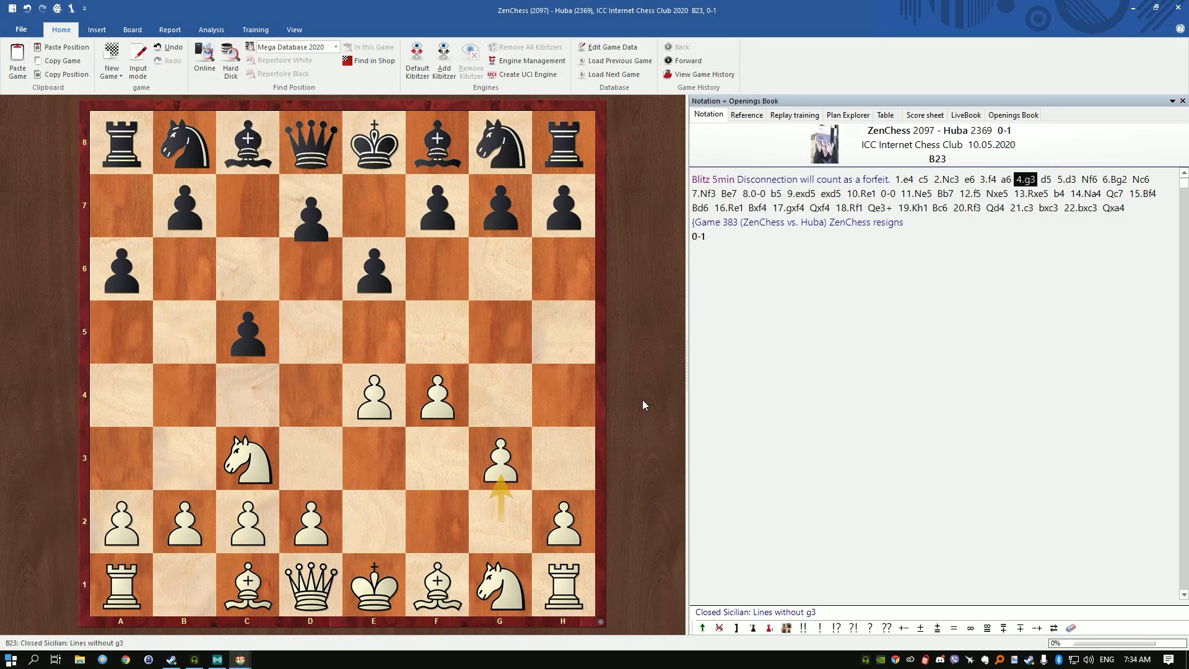
Step: Step through the notation from 4.g3 to Black's 5...Nf6
{"action": "key", "text": "Left"}
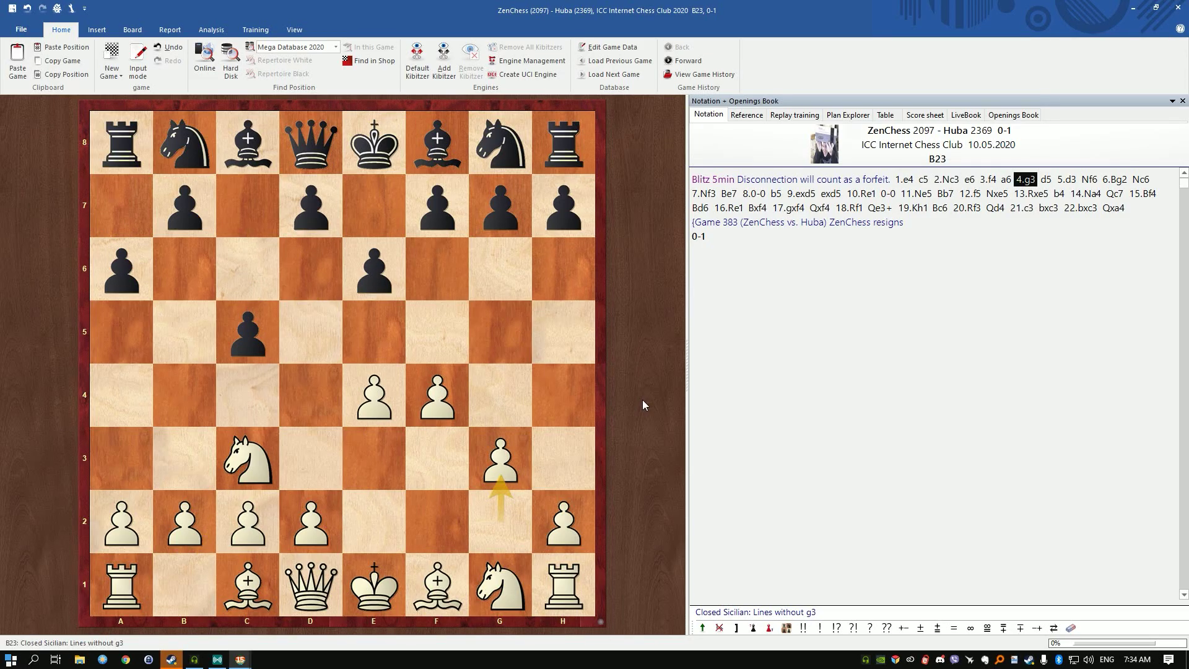
{"action": "key", "text": "Right"}
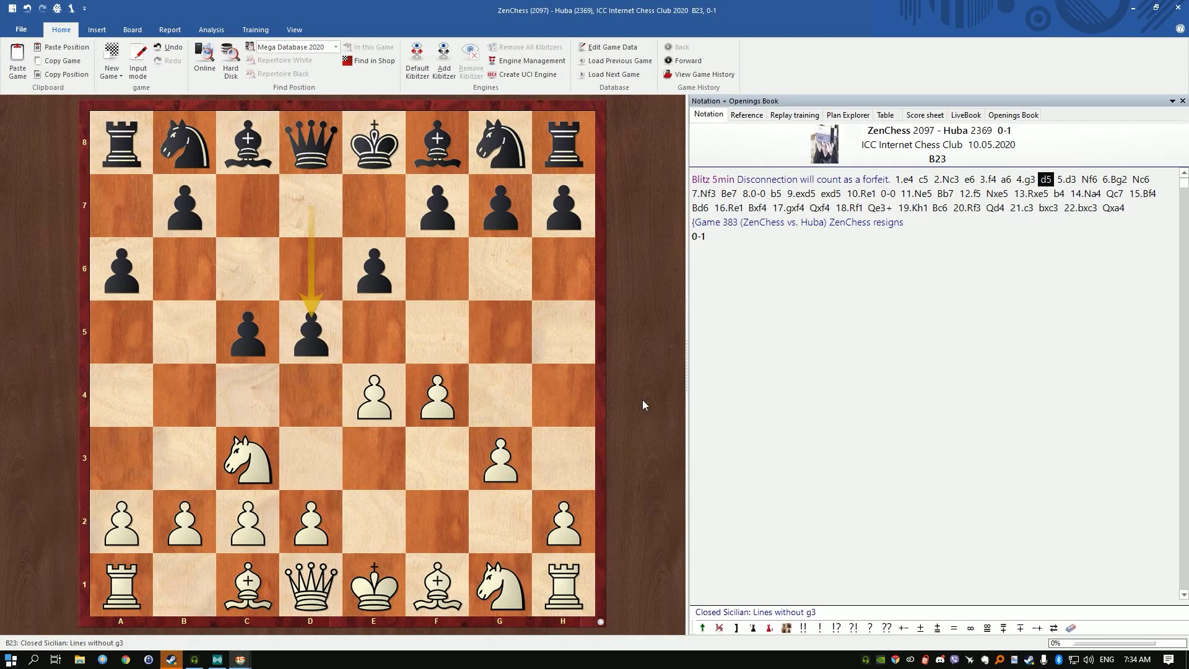
{"action": "key", "text": "Right"}
{"action": "key", "text": "Right"}
{"action": "key", "text": "Right"}
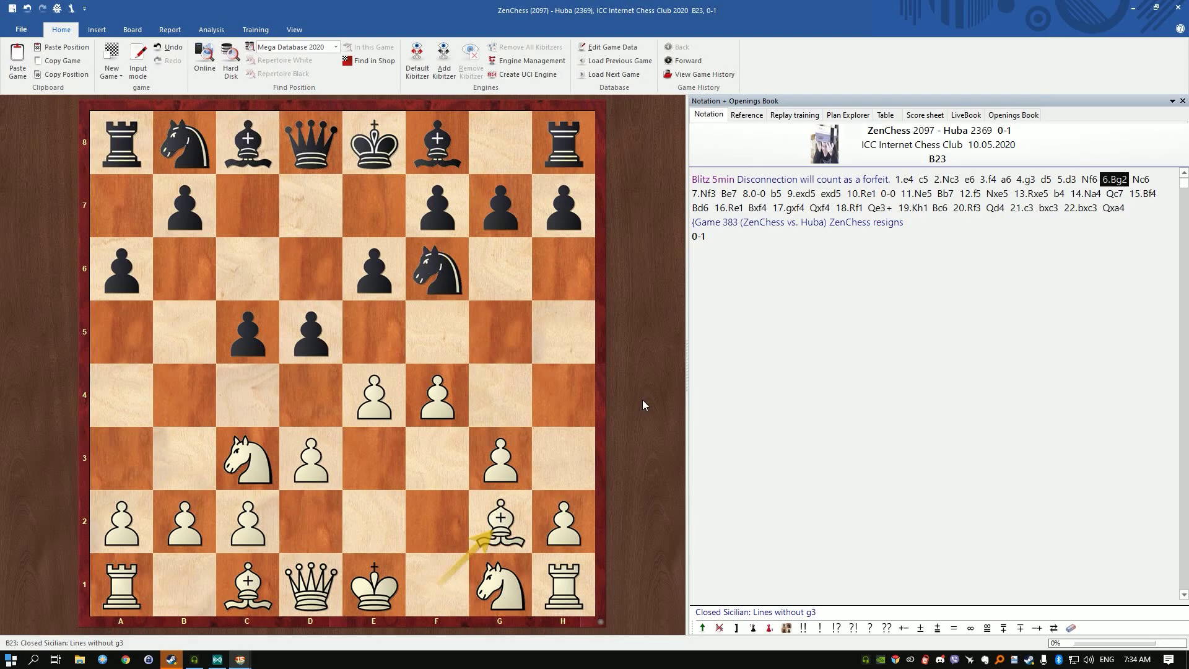
{"action": "key", "text": "Left"}
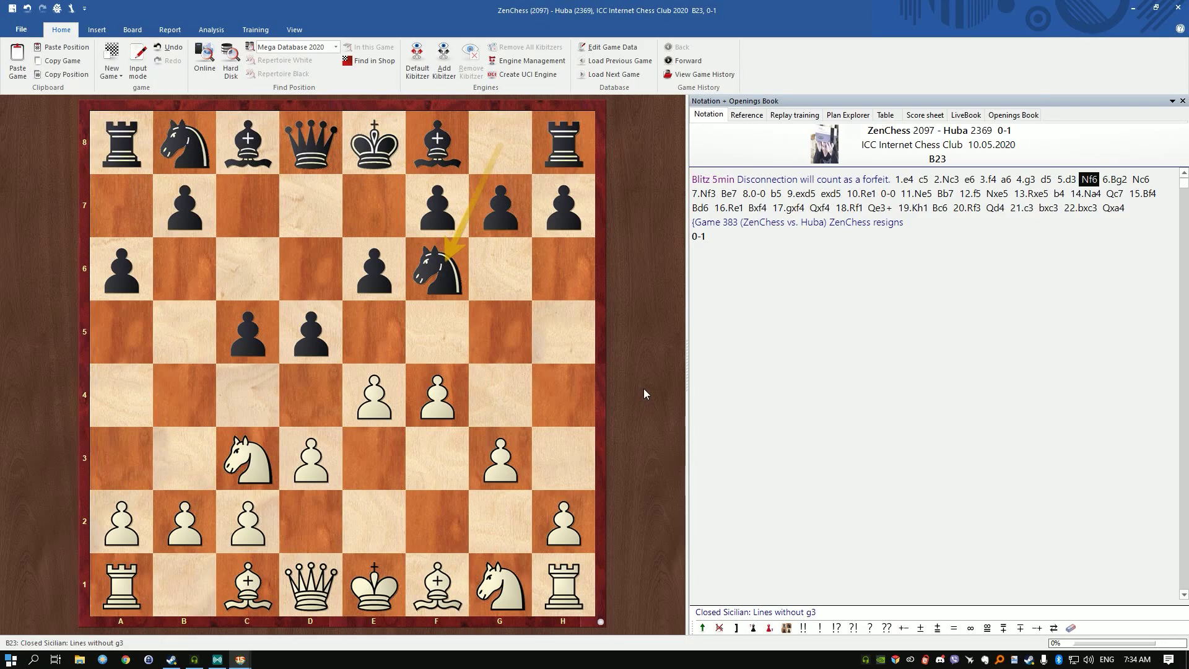
Step: Show the Reference games for this position and load the 2015 White win on its own board
{"action": "left_click", "coordinate": [748, 116]}
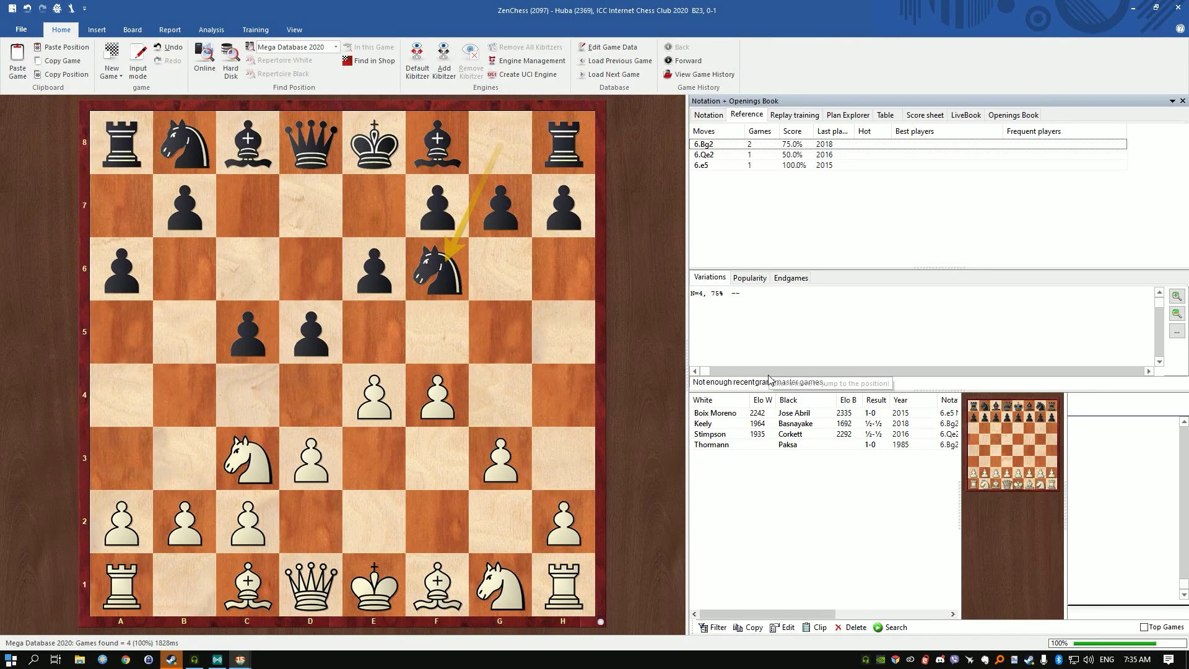
{"action": "left_click", "coordinate": [770, 413]}
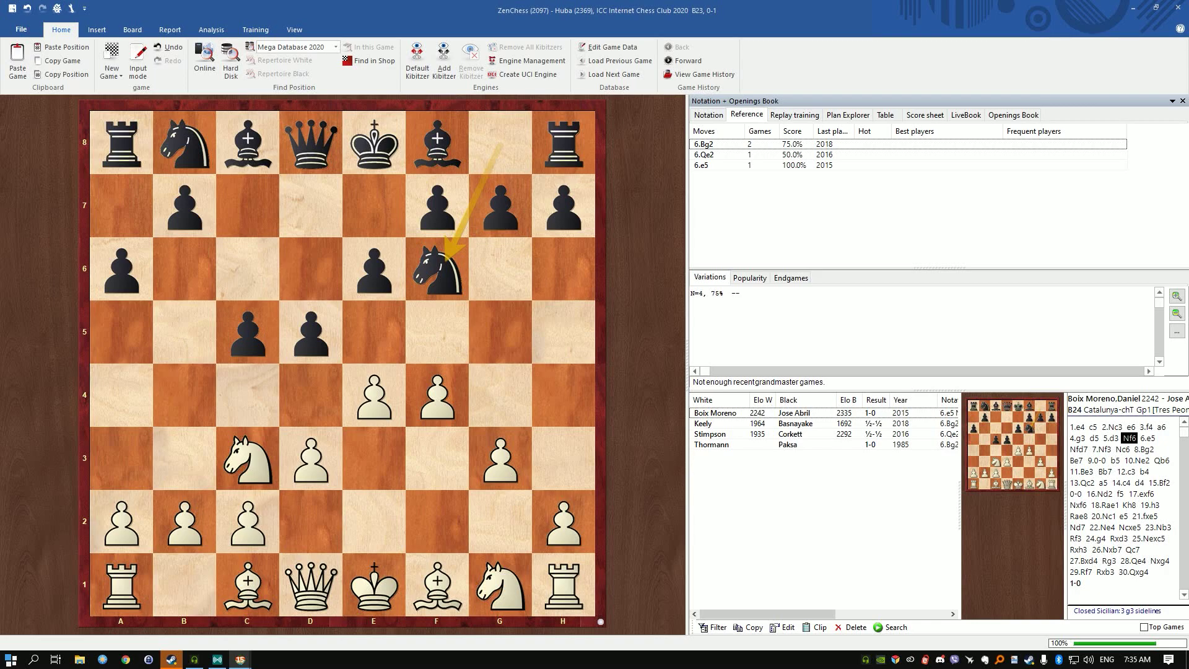
{"action": "key", "text": "Return"}
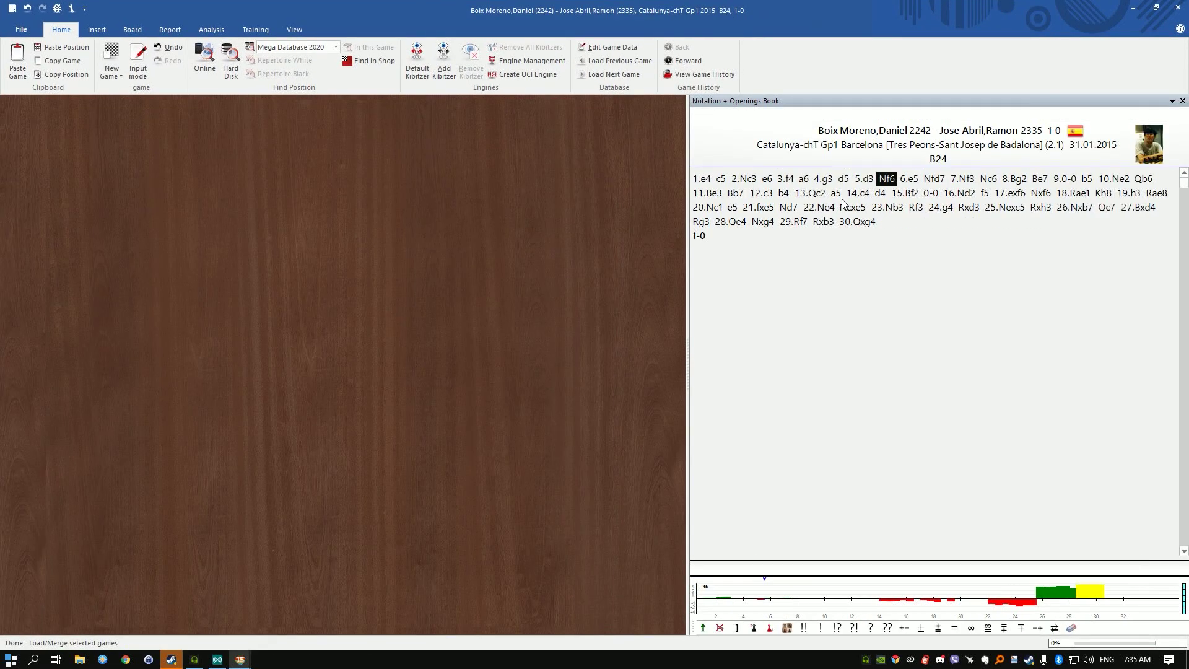
Step: Maximize the 2015 reference game, advance it to 12.c3 and start Stockfish analysis
{"action": "double_click", "coordinate": [842, 198]}
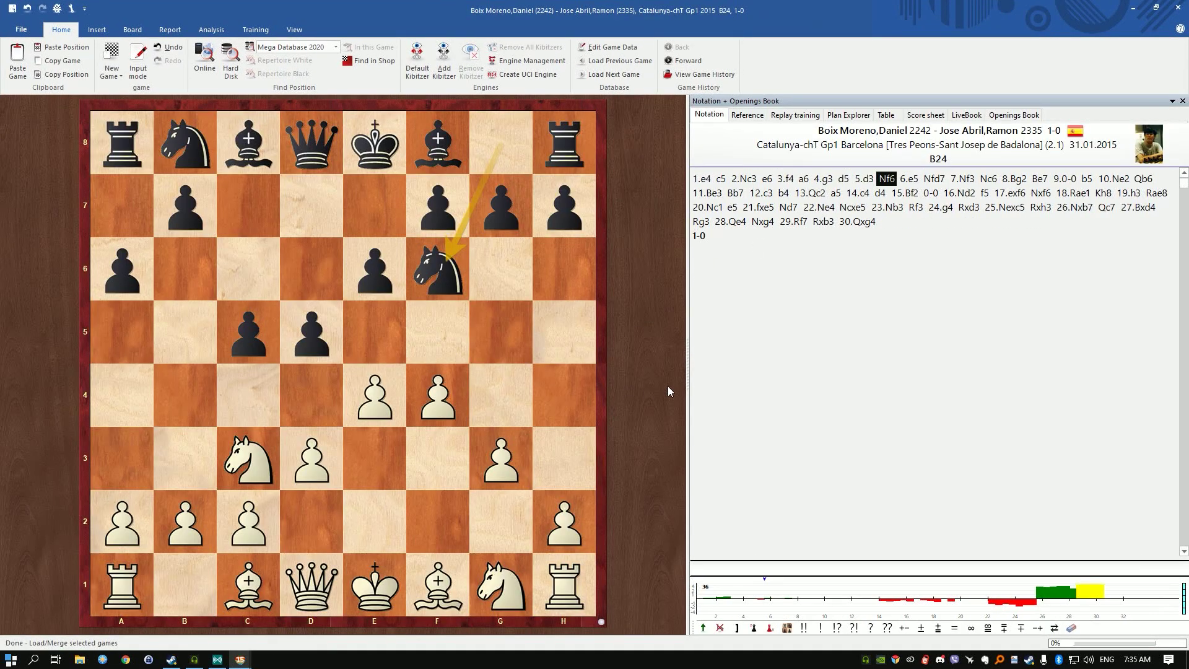
{"action": "key", "text": "Right"}
{"action": "key", "text": "Right"}
{"action": "key", "text": "Right"}
{"action": "key", "text": "Right"}
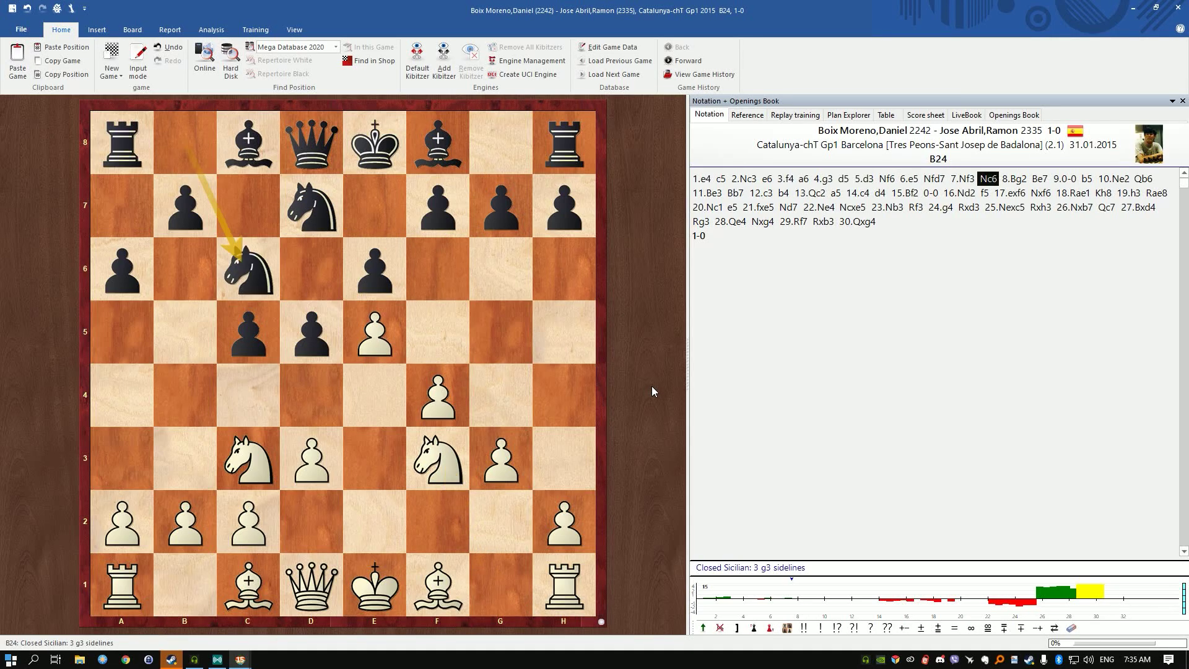
{"action": "key", "text": "Right"}
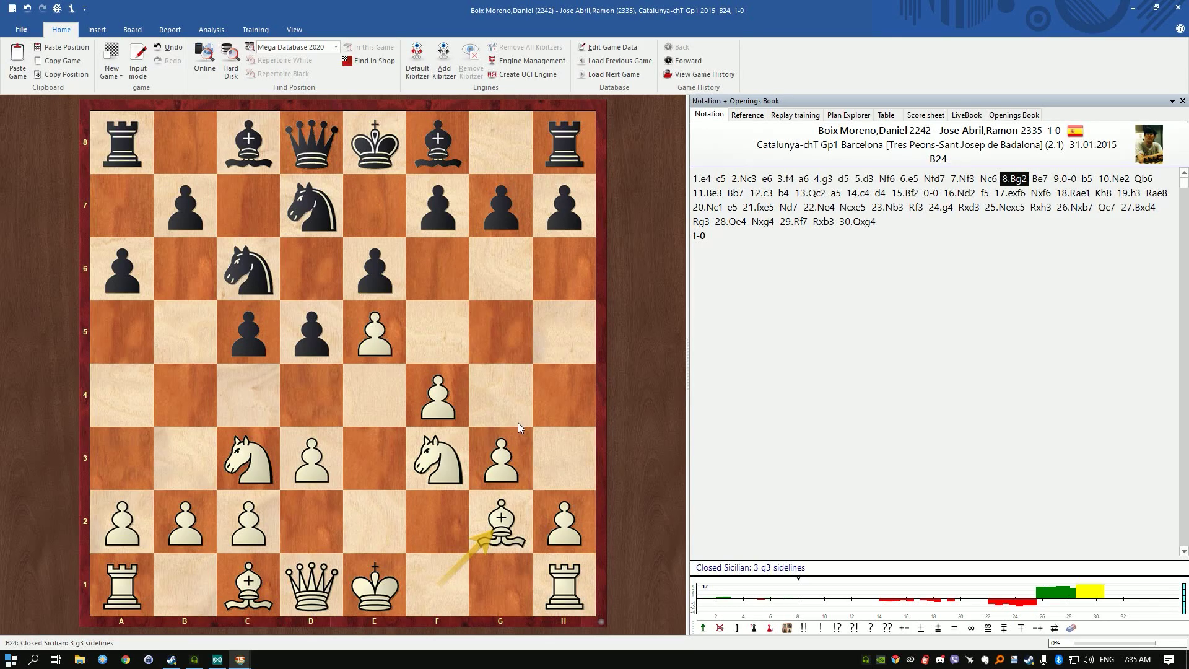
{"action": "key", "text": "Right"}
{"action": "key", "text": "Right"}
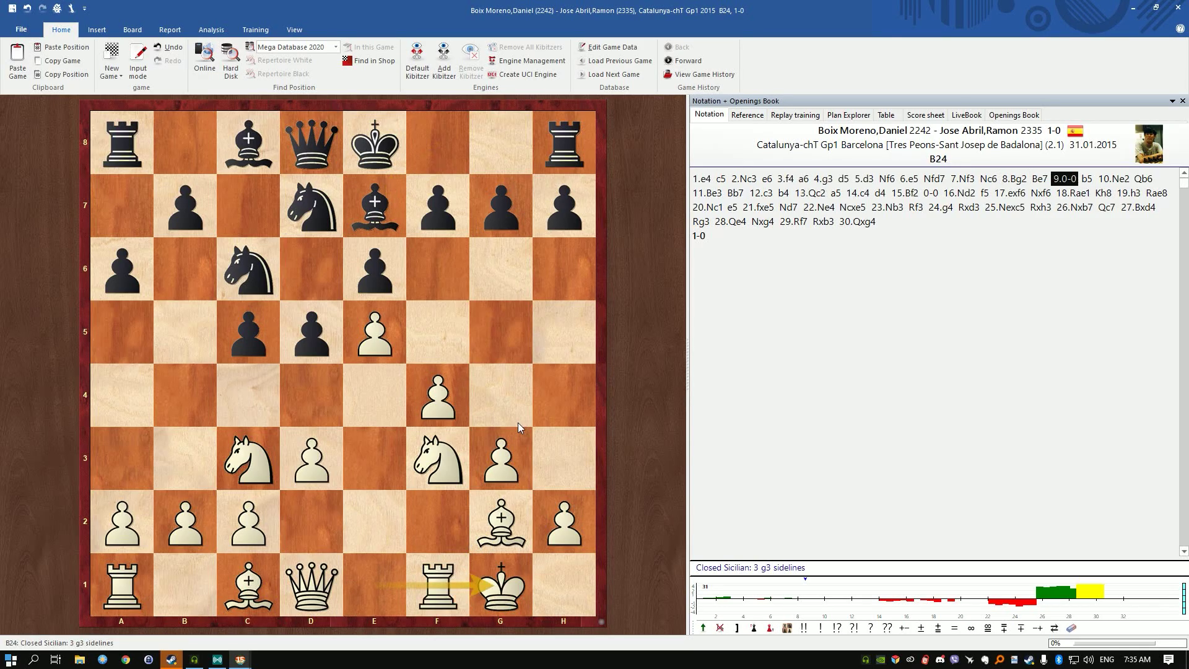
{"action": "key", "text": "Right"}
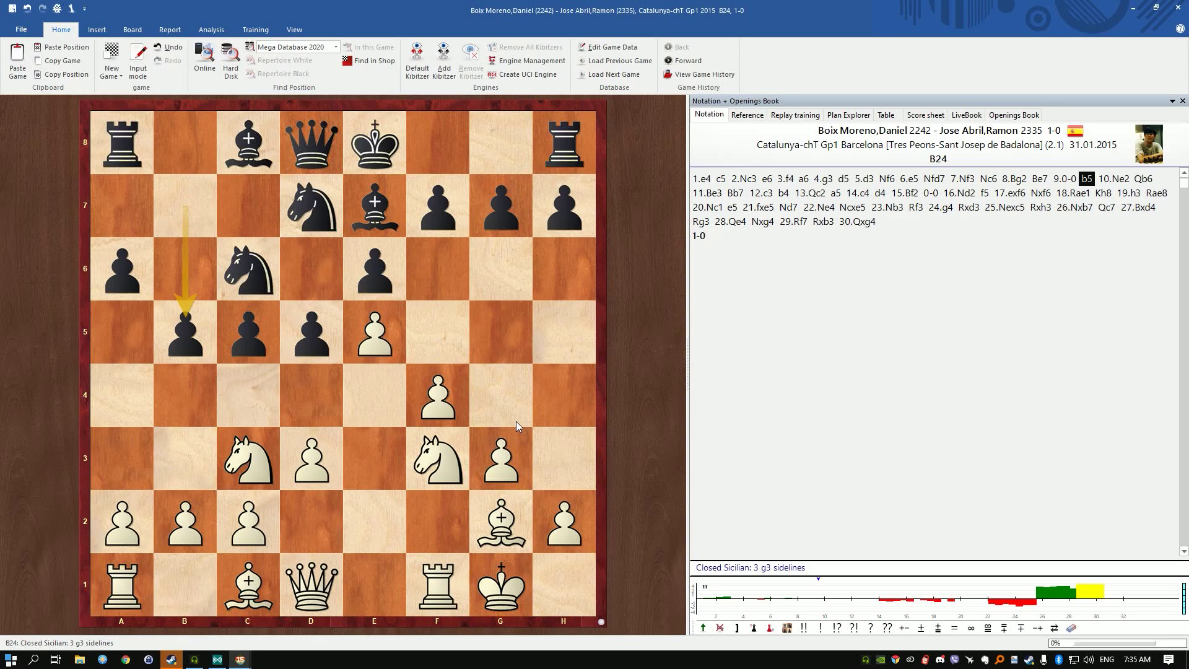
{"action": "key", "text": "Right"}
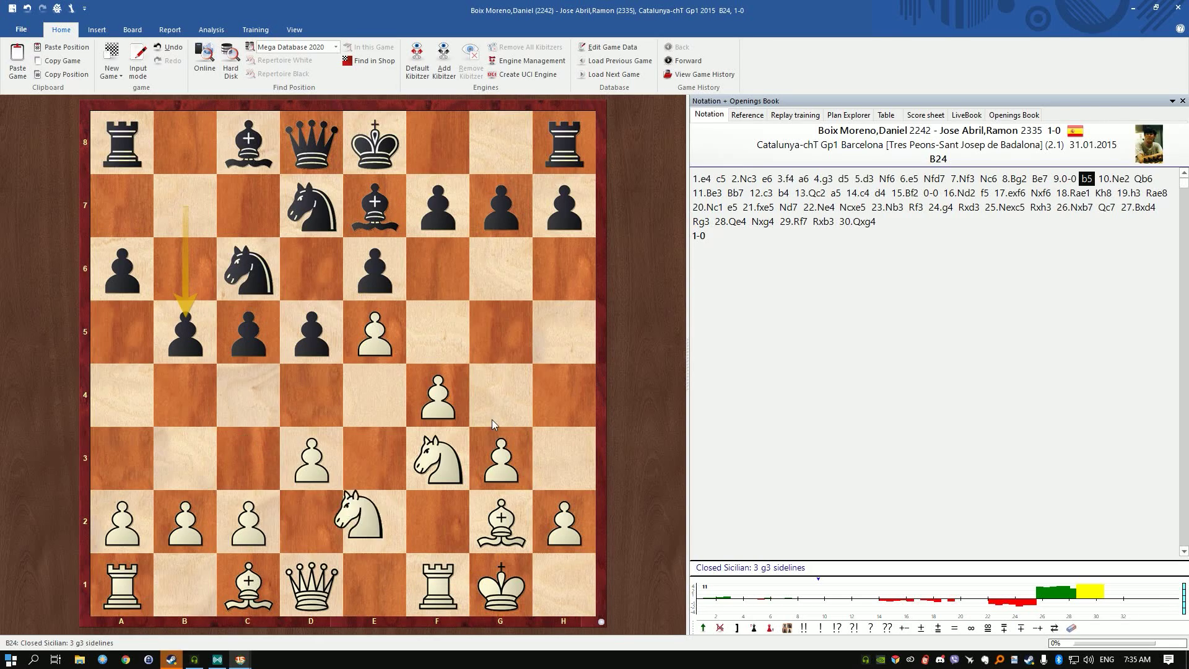
{"action": "key", "text": "Right"}
{"action": "key", "text": "Right"}
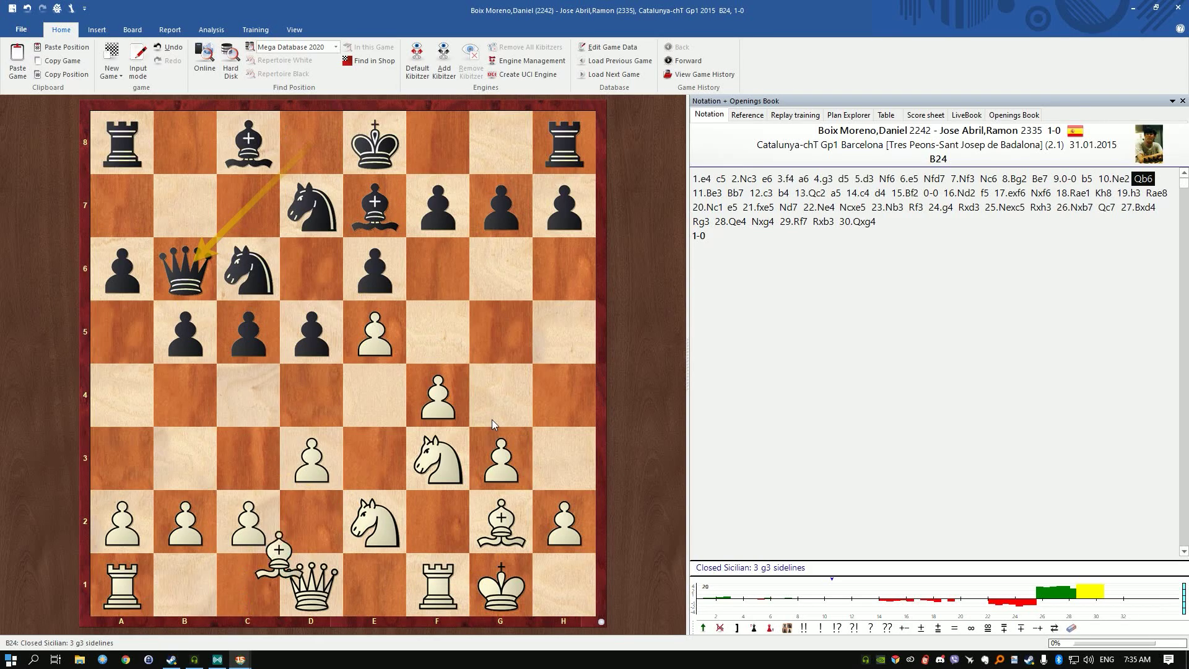
{"action": "key", "text": "Right"}
{"action": "key", "text": "Right"}
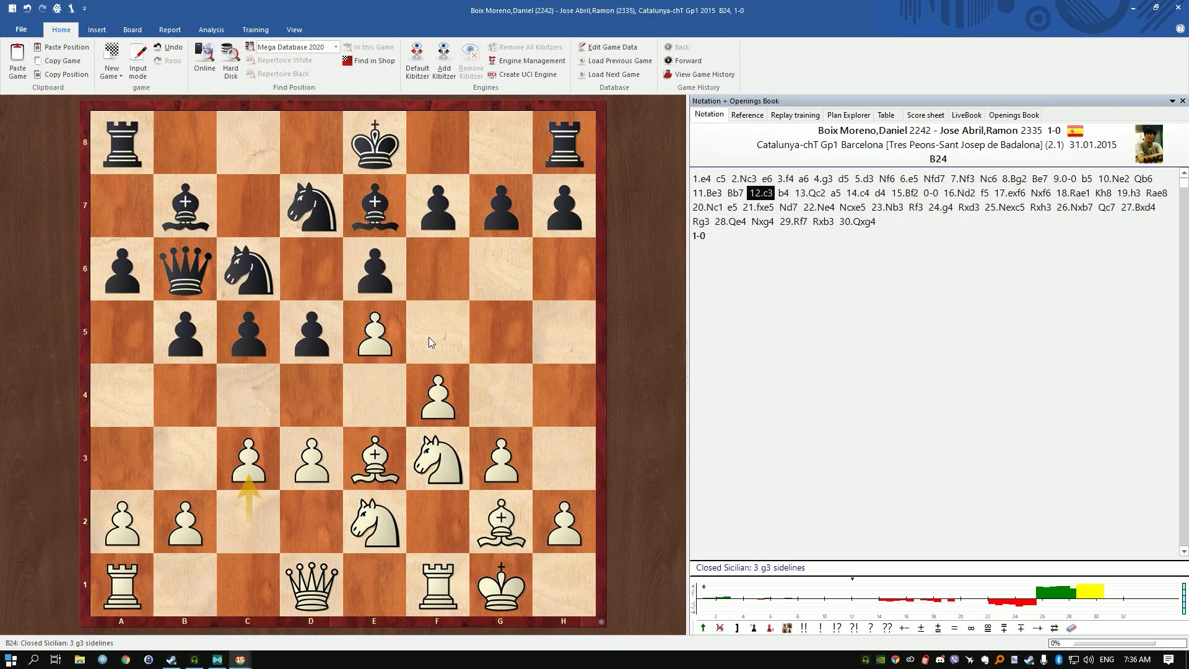
{"action": "left_click", "coordinate": [417, 60]}
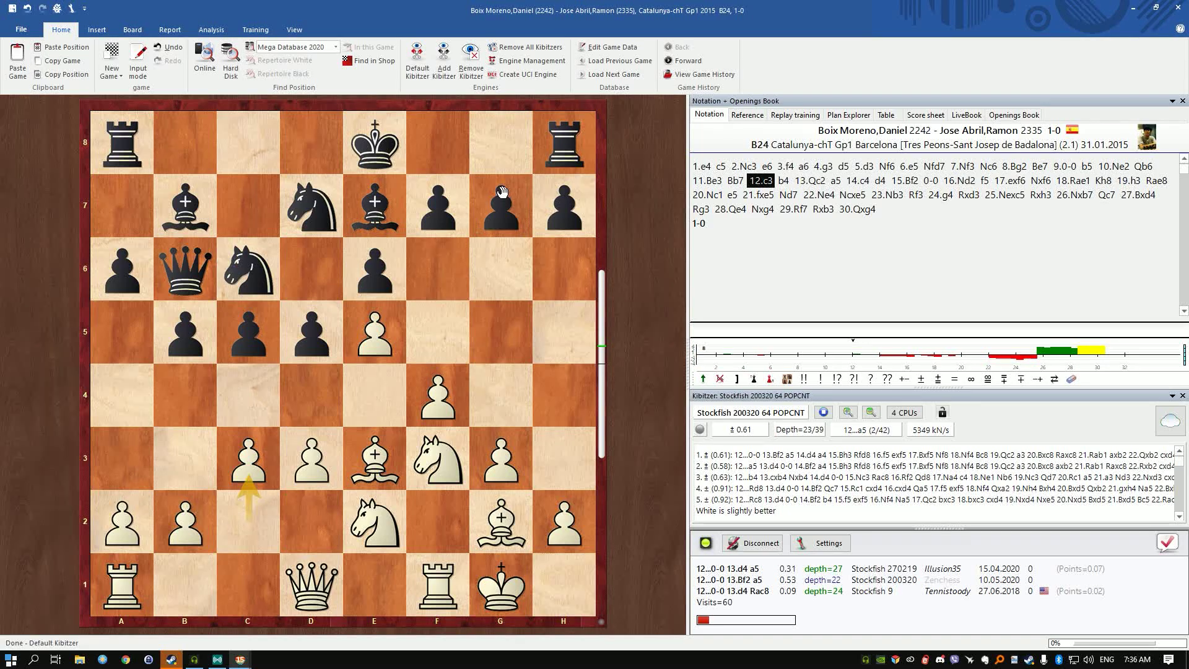
Step: Stop the Stockfish kibitzer and close the 2015 reference game window
{"action": "left_click", "coordinate": [417, 62]}
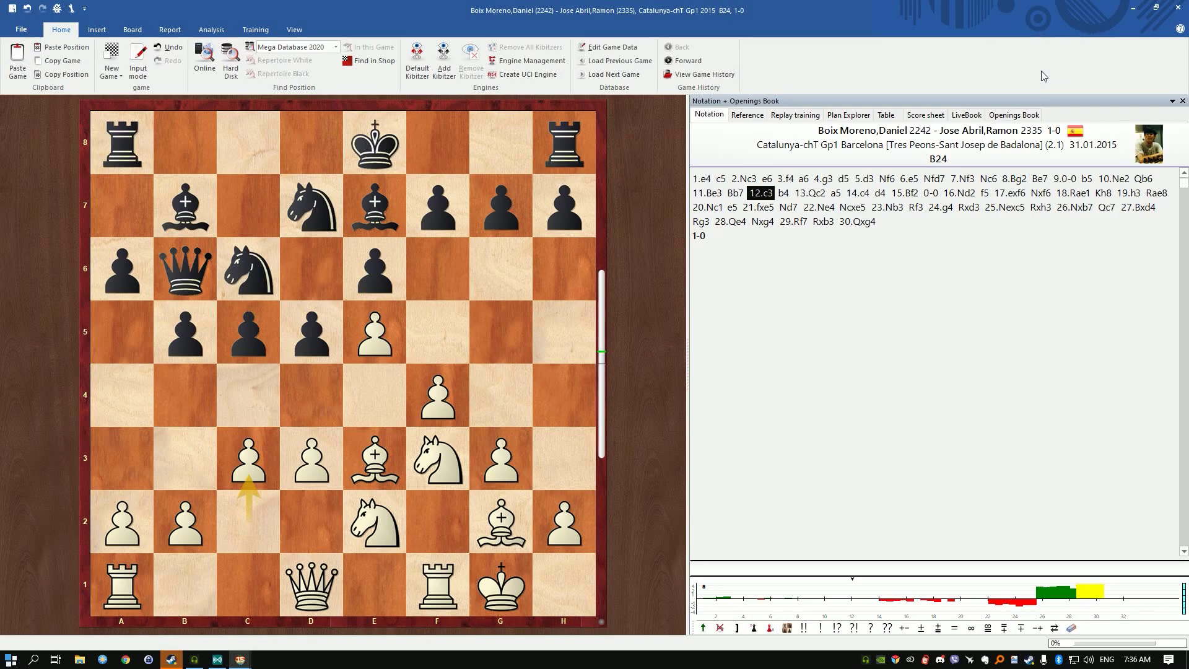
{"action": "left_click", "coordinate": [1178, 11]}
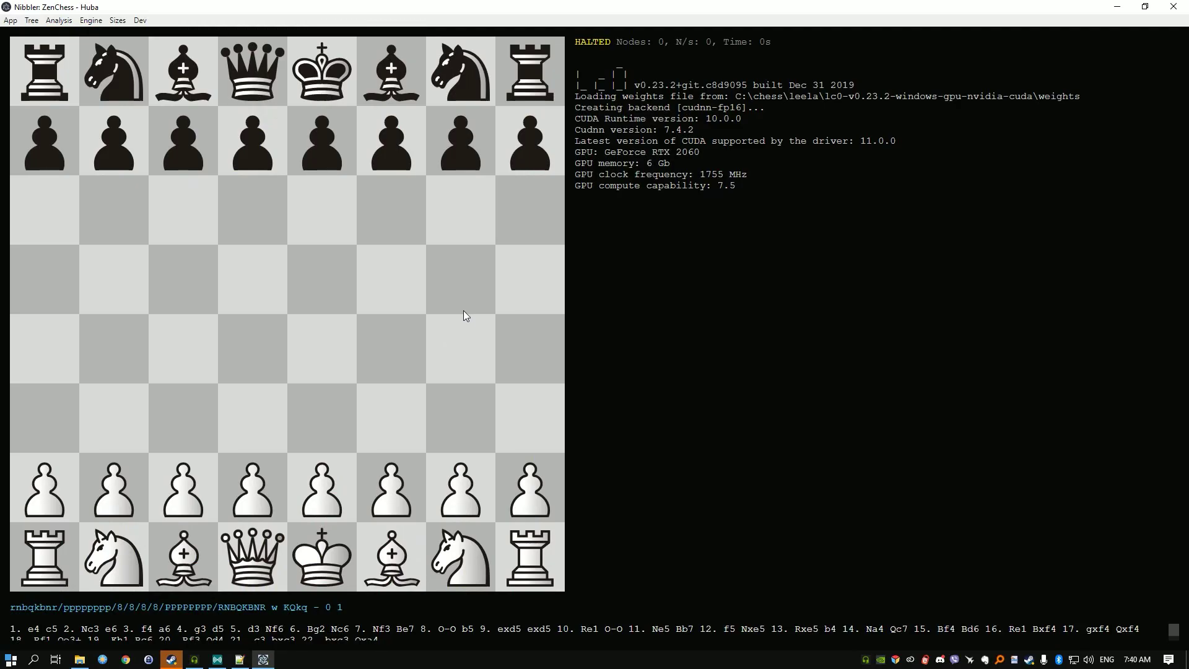
Step: Step through the opening (f4, a6, g3, d5, 5. d3) to the position after 5...Nf6
{"action": "key", "text": "Right"}
{"action": "key", "text": "Right"}
{"action": "key", "text": "Right"}
{"action": "key", "text": "Right"}
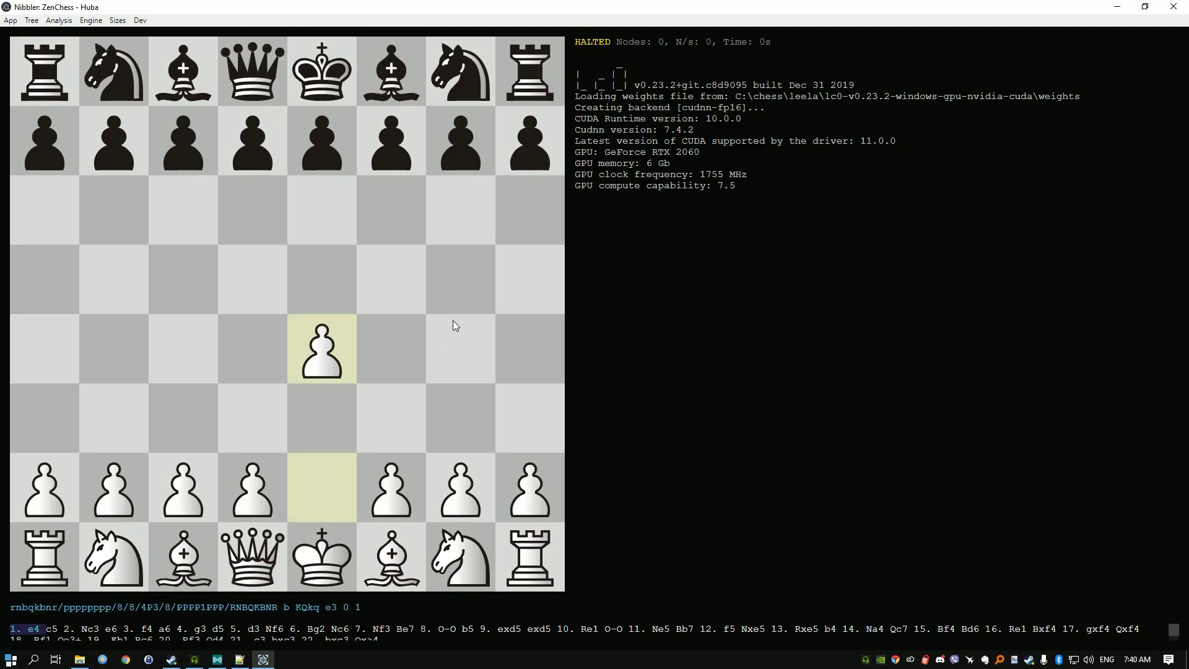
{"action": "key", "text": "Right"}
{"action": "key", "text": "Right"}
{"action": "key", "text": "Right"}
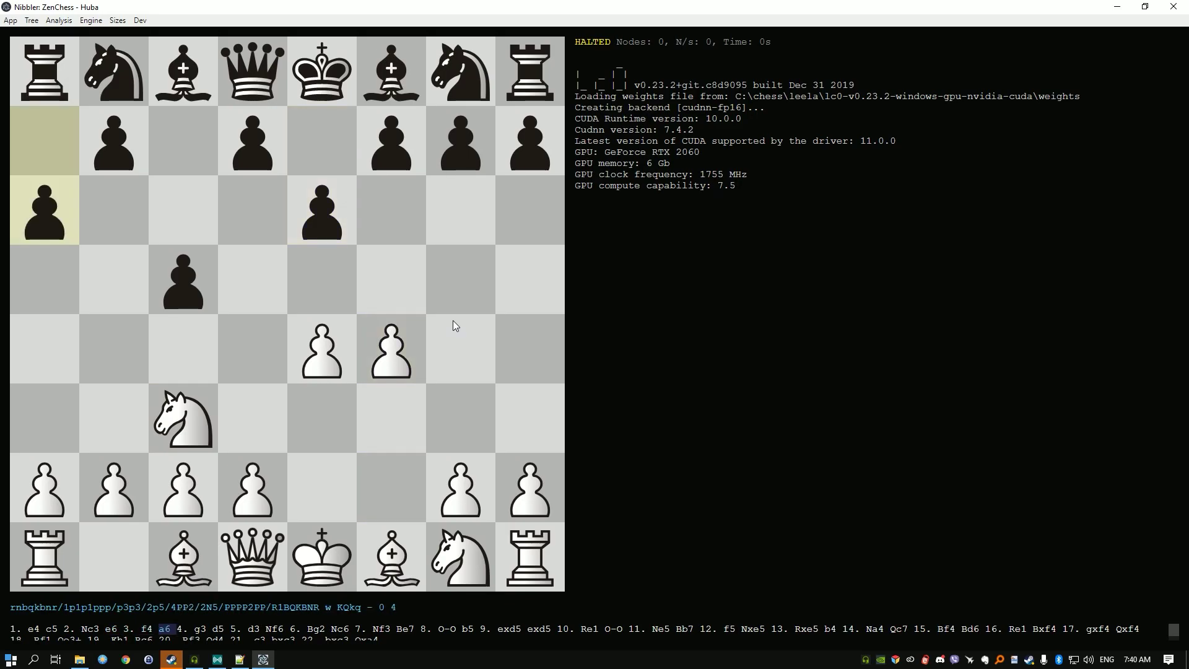
{"action": "key", "text": "Right"}
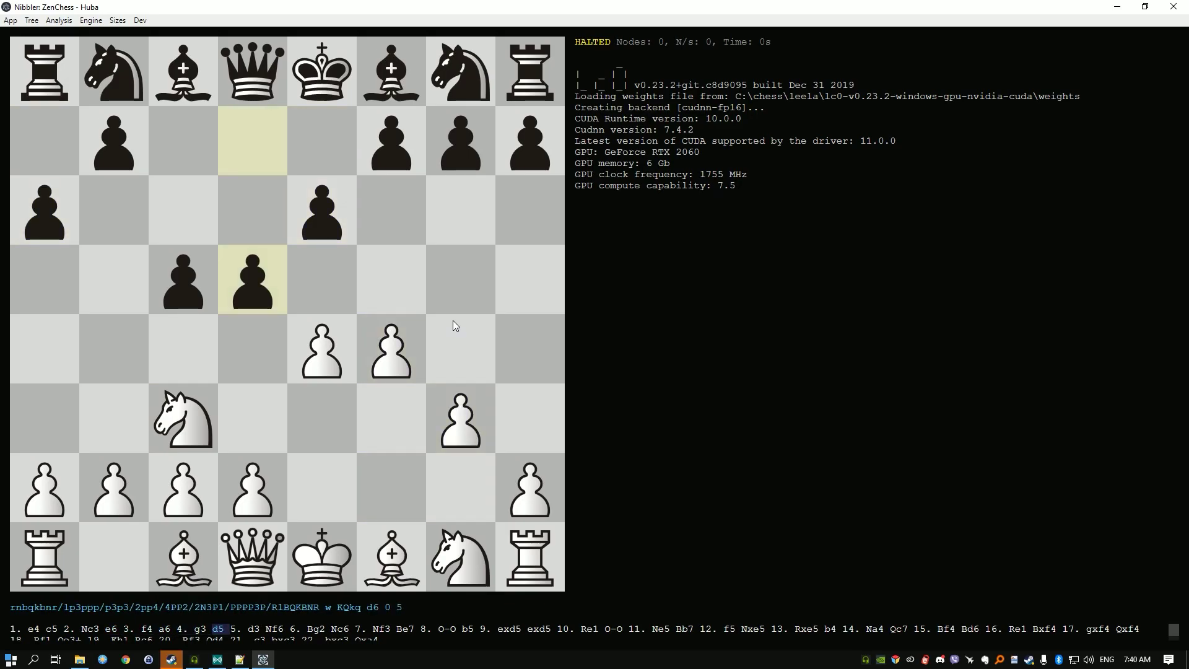
{"action": "key", "text": "Right"}
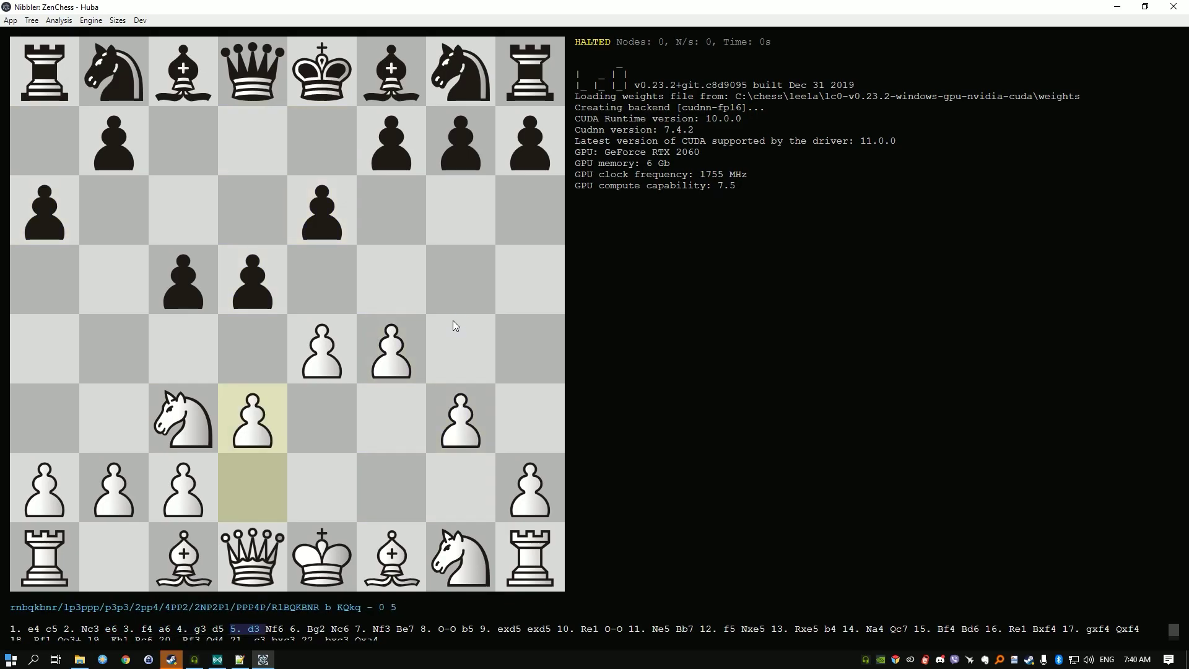
{"action": "key", "text": "Right"}
{"action": "key", "text": "Right"}
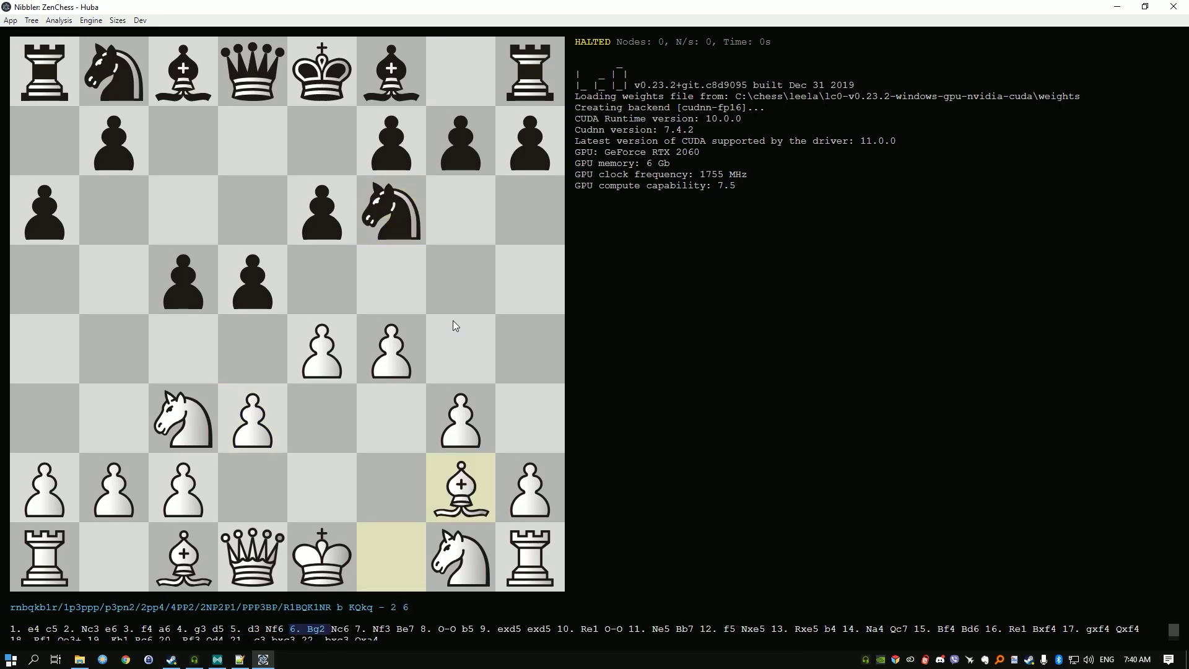
{"action": "key", "text": "Right"}
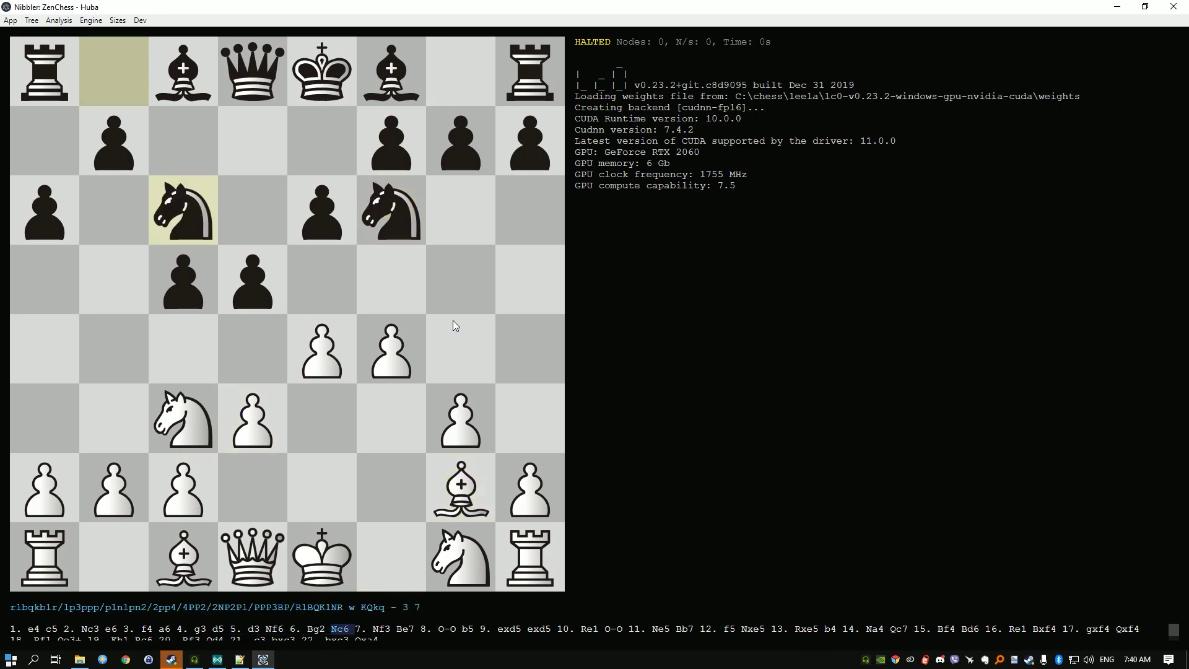
{"action": "key", "text": "Left"}
{"action": "key", "text": "Left"}
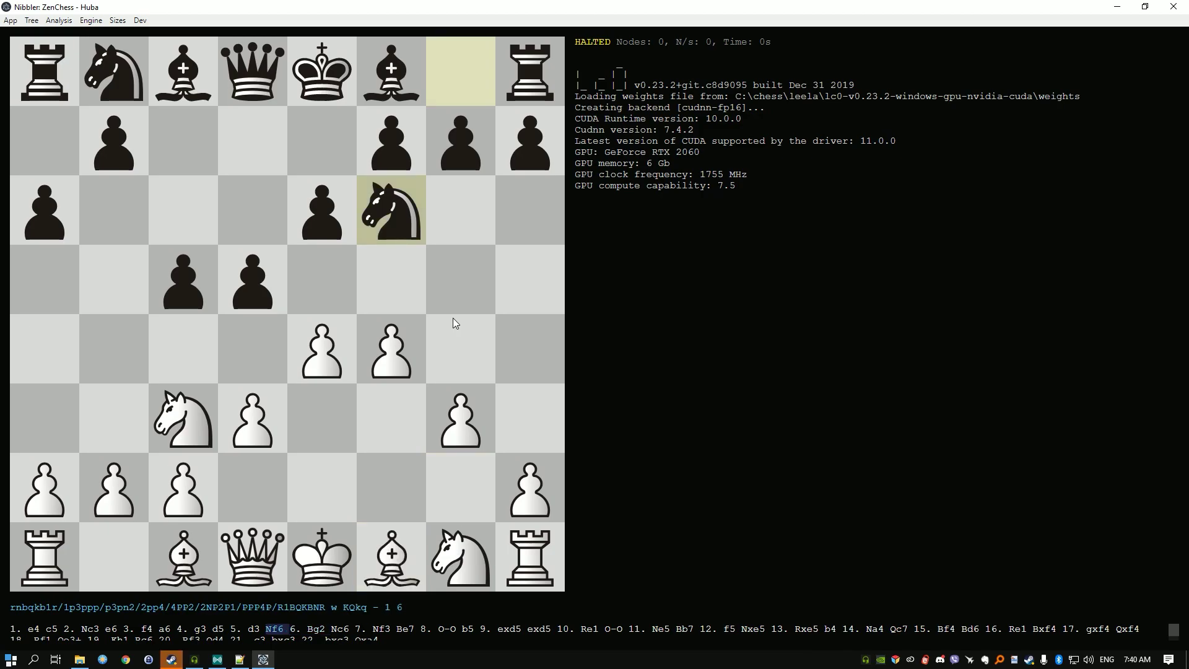
{"action": "key", "text": "Left"}
{"action": "key", "text": "Right"}
{"action": "left_click", "coordinate": [55, 21]}
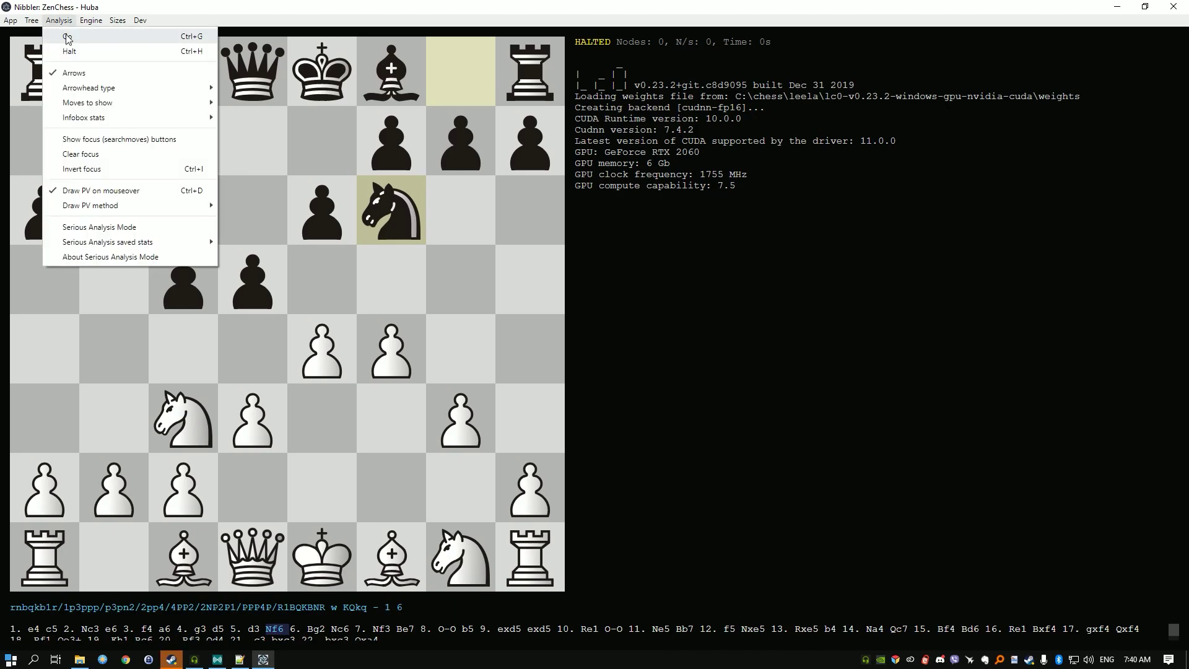
Step: Start Leela analysing, play 6. Bg2 on the board, and advance to 6...Nc6
{"action": "left_click", "coordinate": [68, 36]}
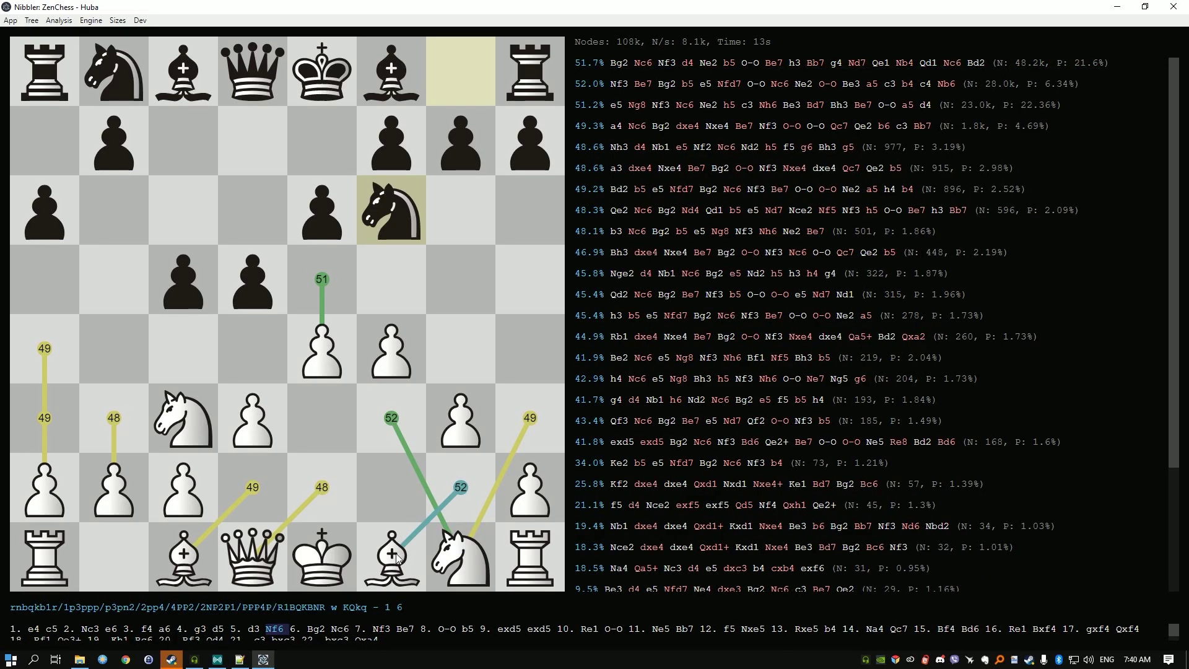
{"action": "left_click_drag", "start_coordinate": [386, 565], "coordinate": [461, 487]}
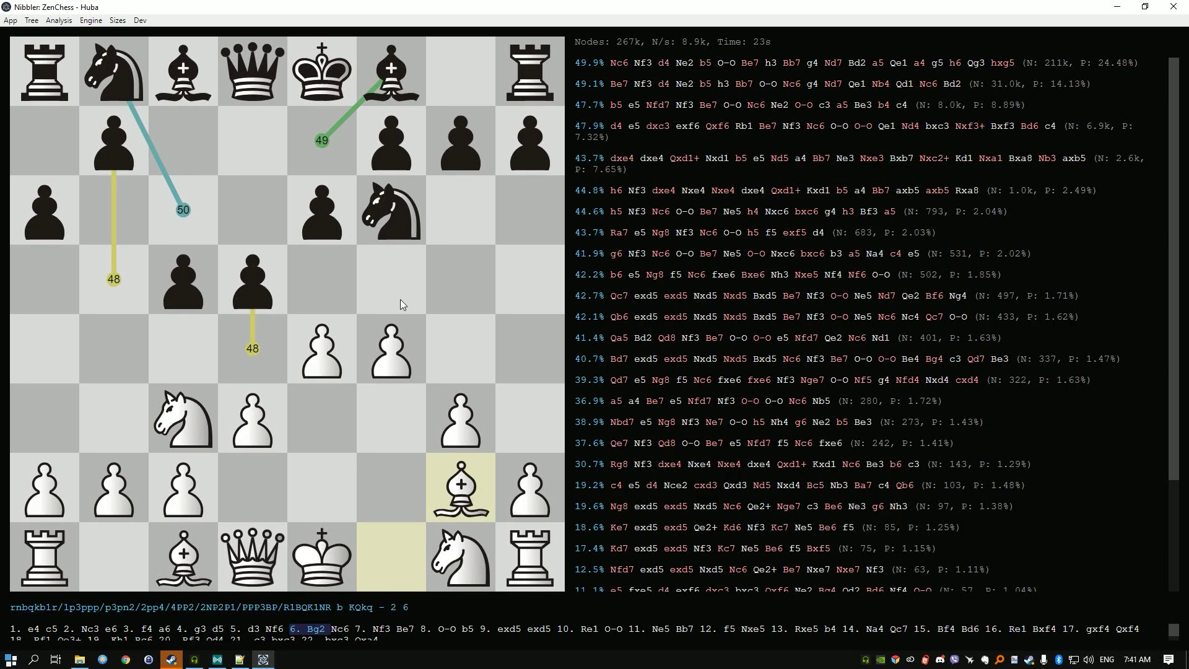
{"action": "key", "text": "Right"}
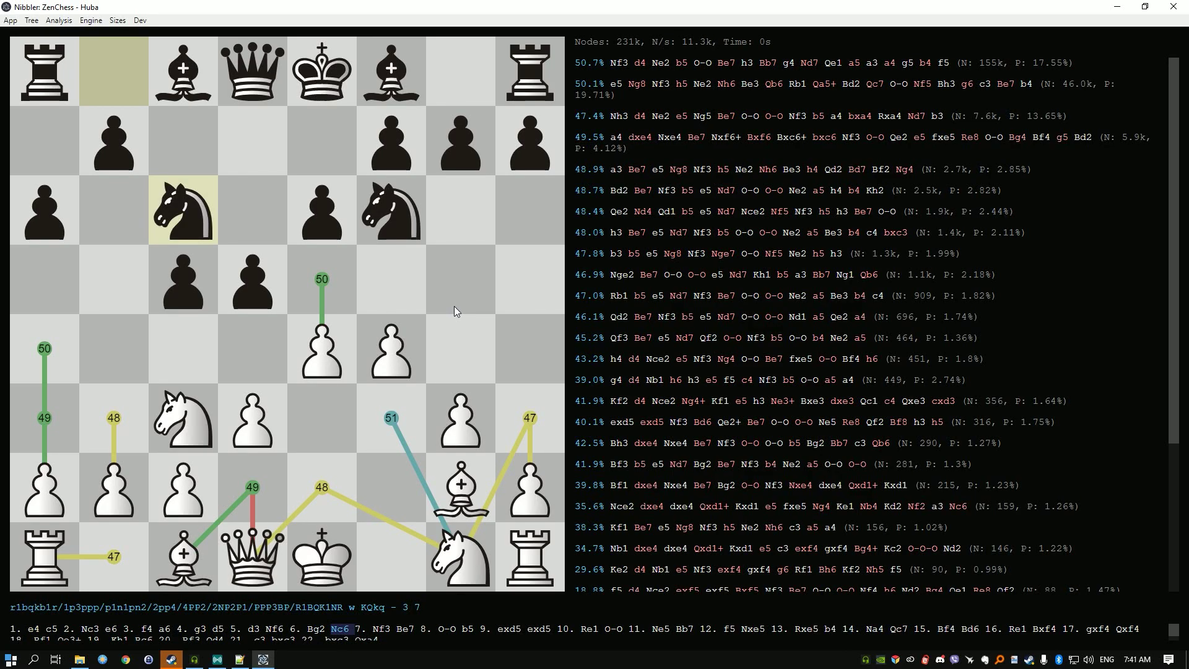
Step: Let Leela analyse the 7. Nf3 position, then move on to 7...Be7
{"action": "key", "text": "Right"}
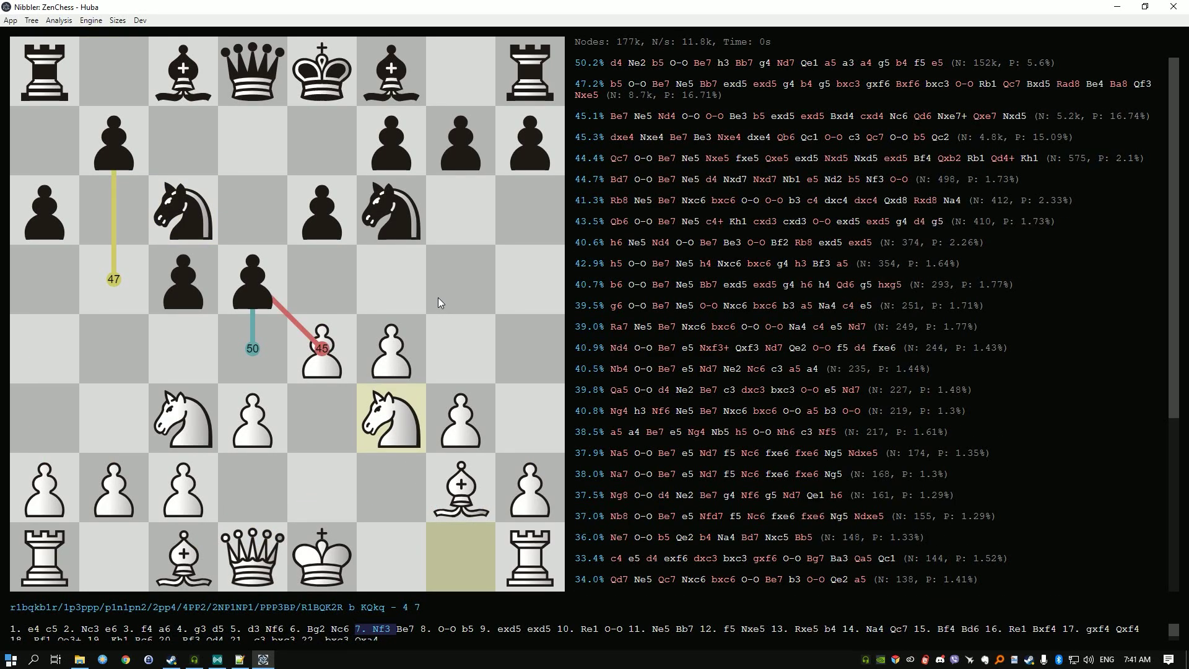
{"action": "key", "text": "Right"}
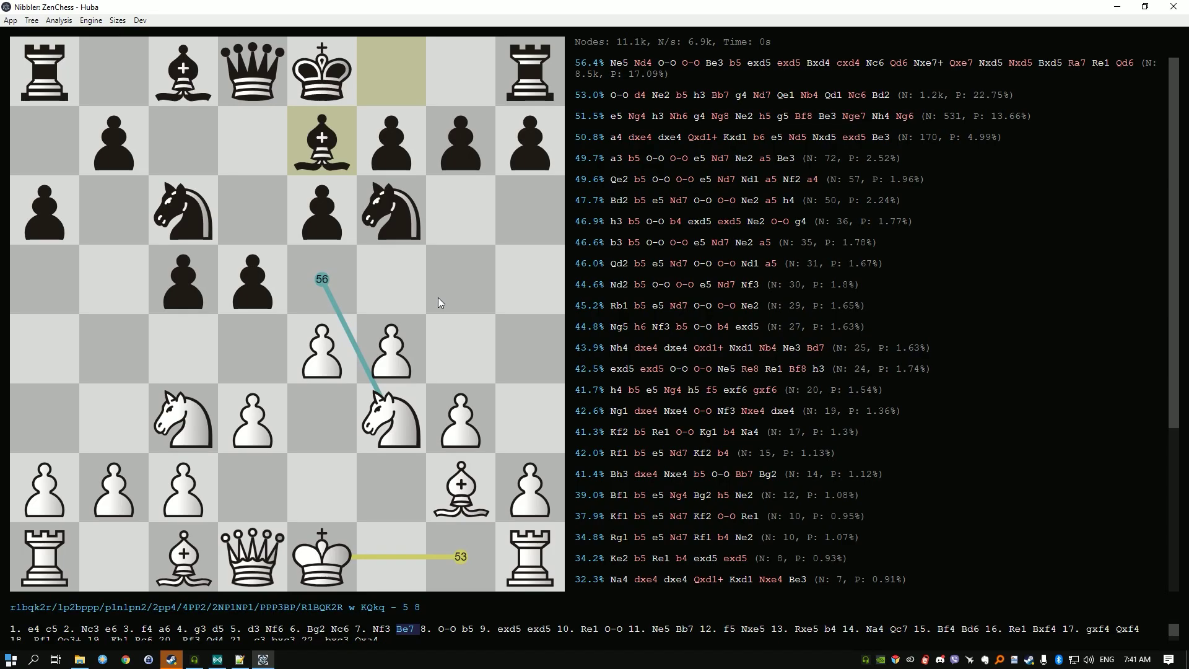
{"action": "key", "text": "Left"}
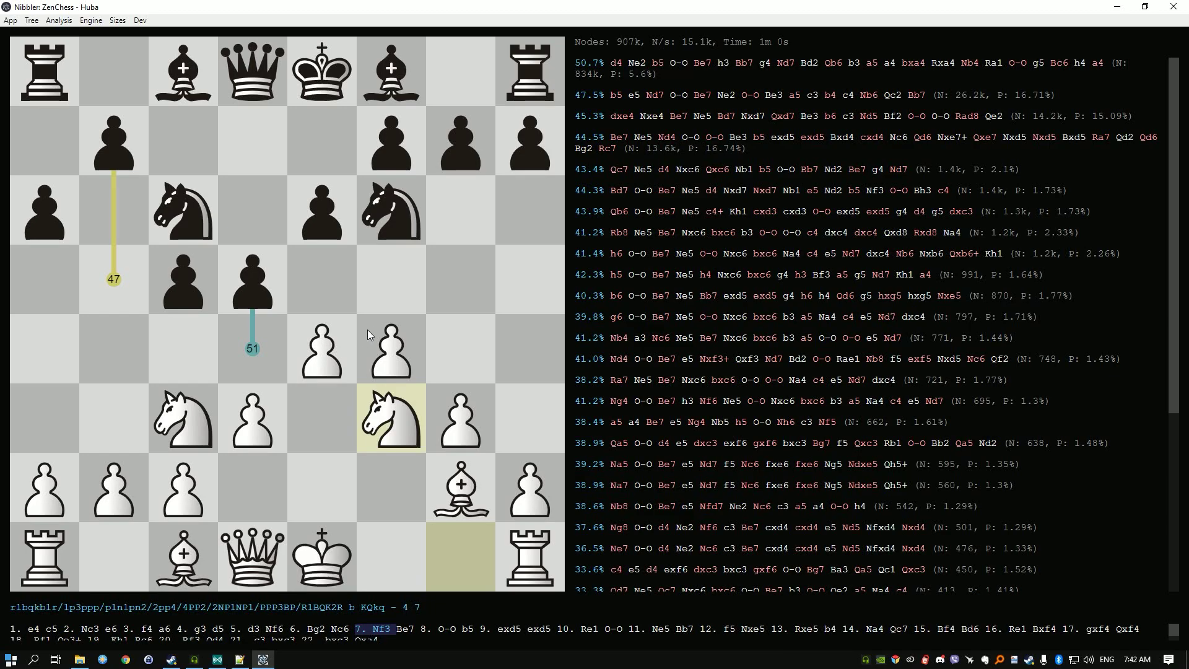
{"action": "key", "text": "Right"}
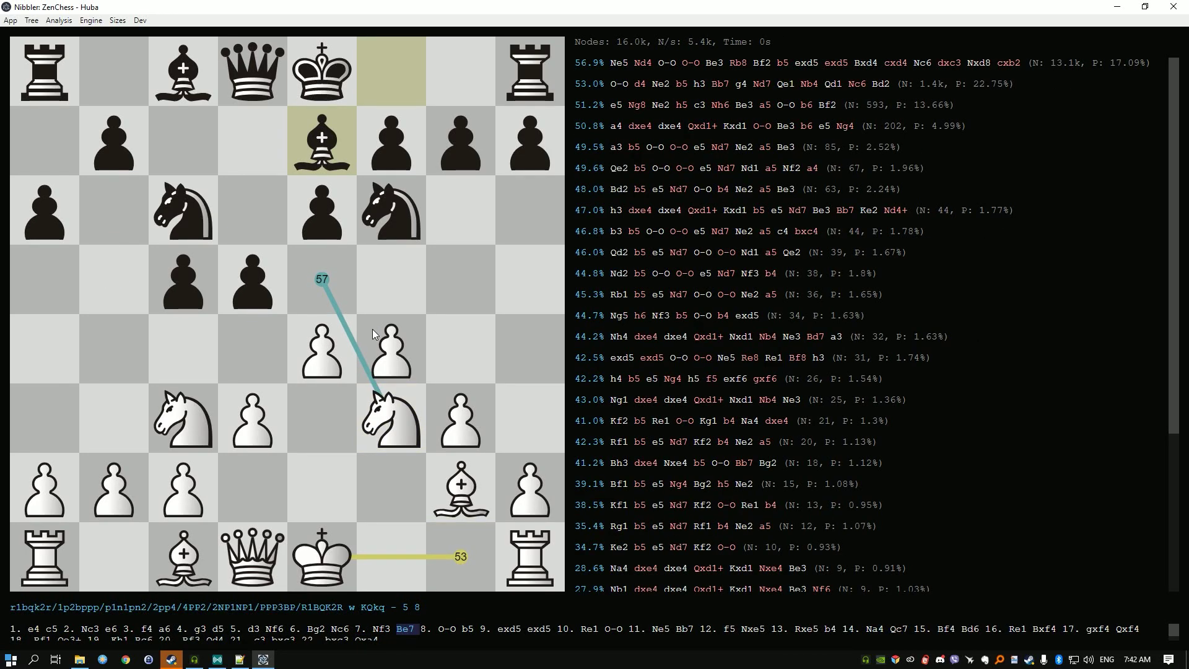
Step: From 7...Be7, play 8. Ne5 Nxe5 9. fxe5 instead of castling
{"action": "key", "text": "Right"}
{"action": "key", "text": "Left"}
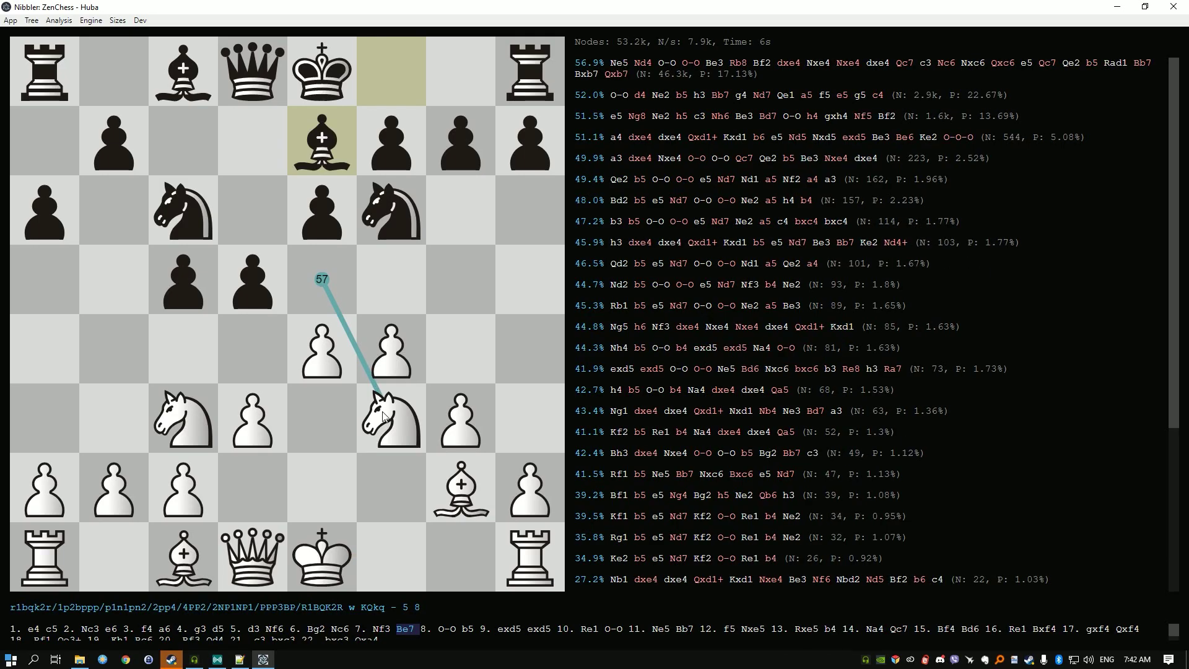
{"action": "left_click_drag", "start_coordinate": [385, 420], "coordinate": [317, 284]}
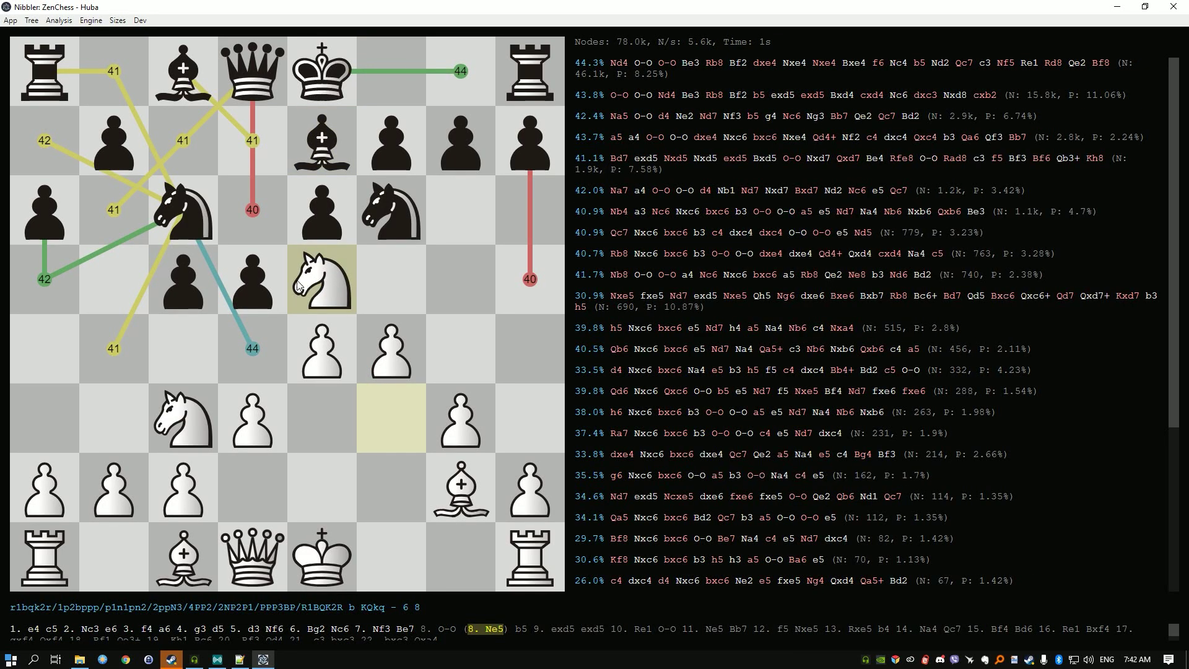
{"action": "left_click_drag", "start_coordinate": [184, 214], "coordinate": [320, 282]}
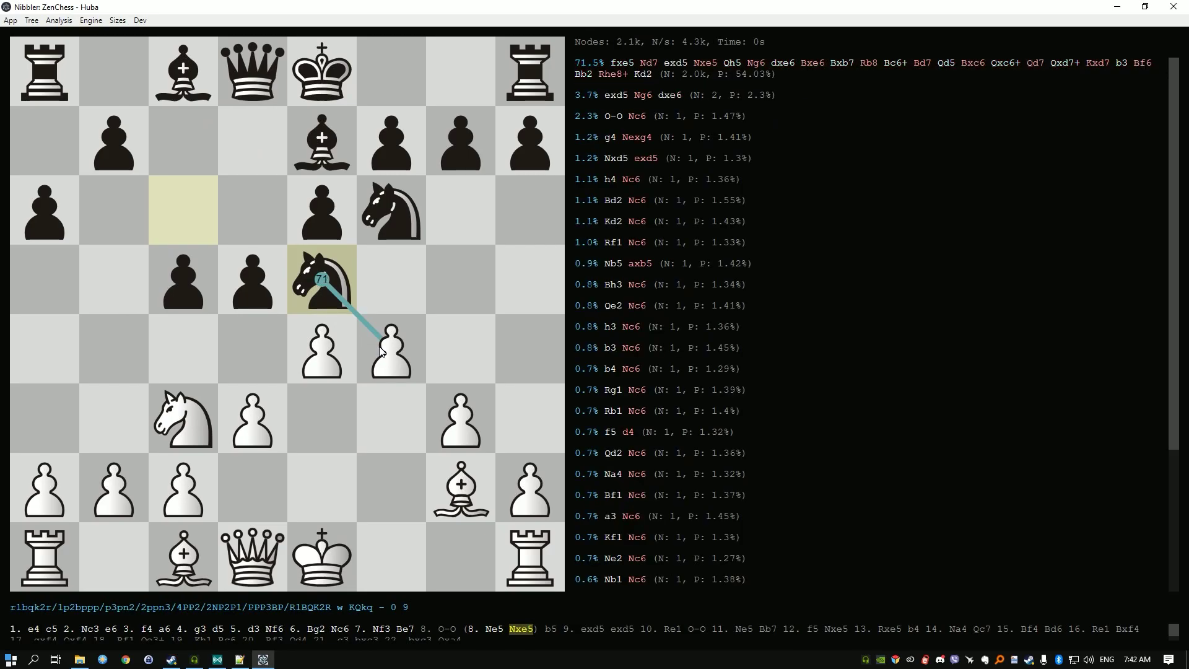
{"action": "left_click", "coordinate": [381, 351]}
{"action": "left_click", "coordinate": [308, 297]}
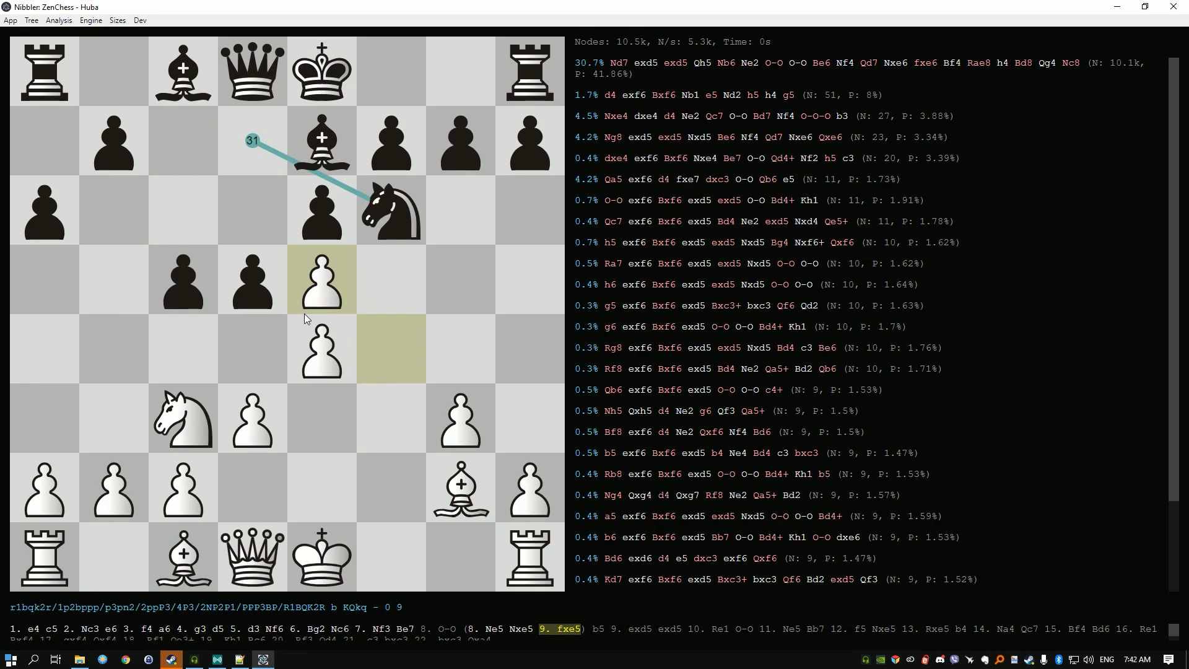
Step: Continue 9...Nd7 10. exd5 Nxe5 11. Qh5 Ng6 12. dxe6 Bxe6 13. Bxb7, then back up to 8...Nxe5
{"action": "left_click_drag", "start_coordinate": [379, 210], "coordinate": [253, 140]}
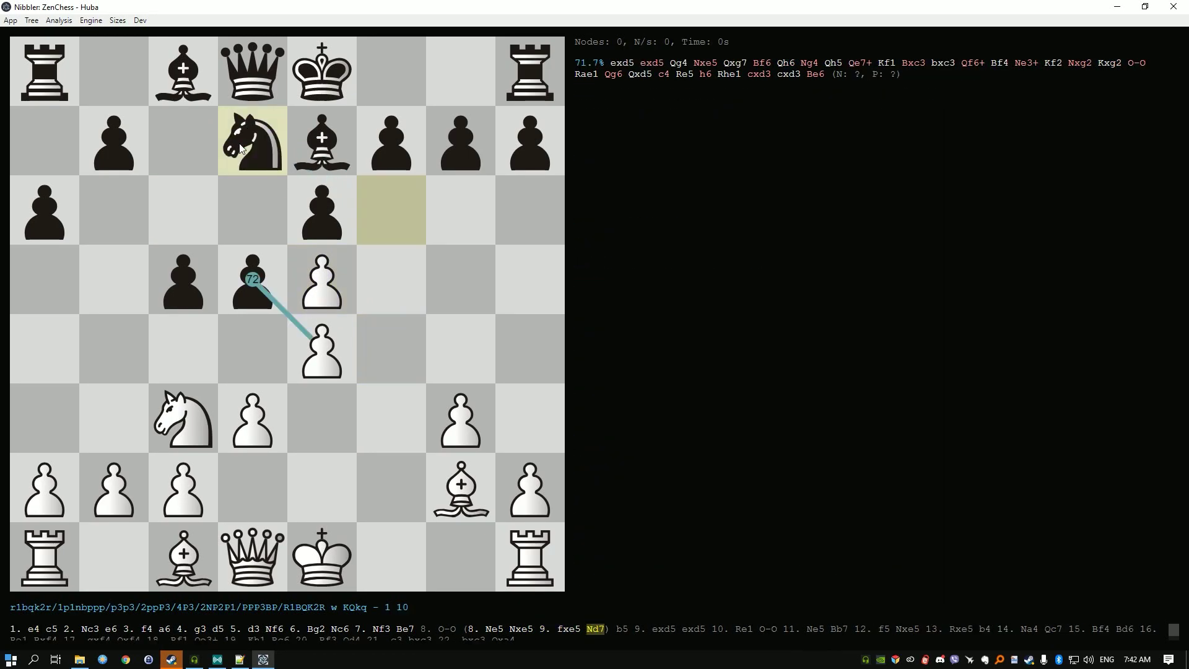
{"action": "left_click_drag", "start_coordinate": [321, 348], "coordinate": [257, 296]}
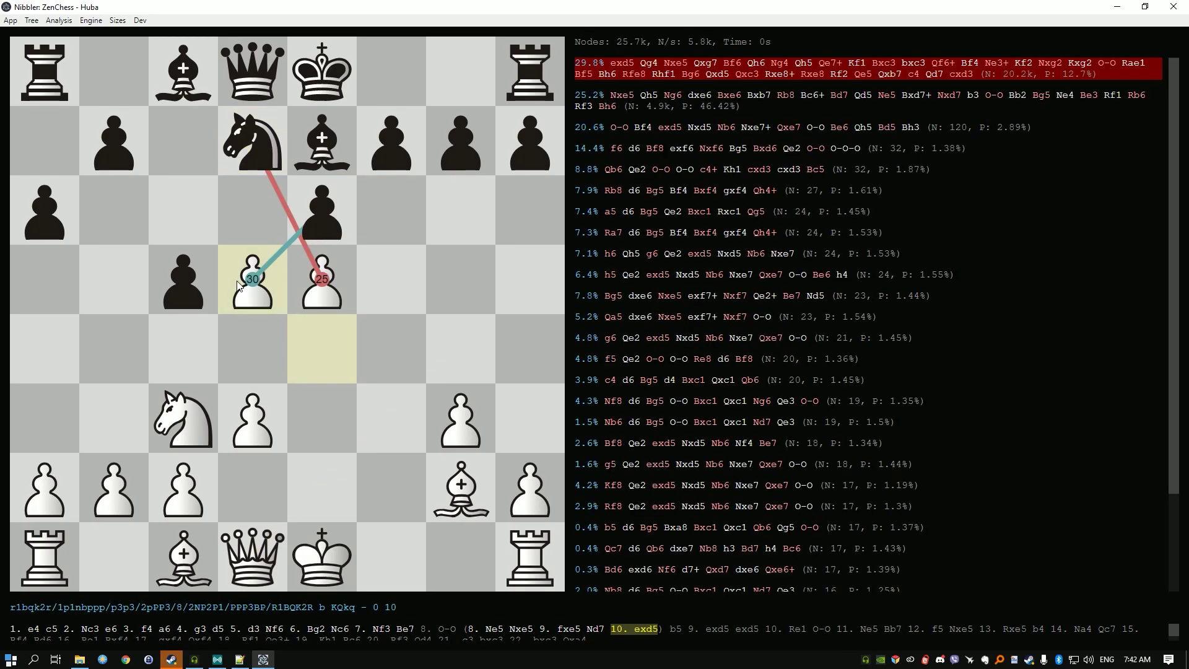
{"action": "left_click_drag", "start_coordinate": [261, 151], "coordinate": [311, 288]}
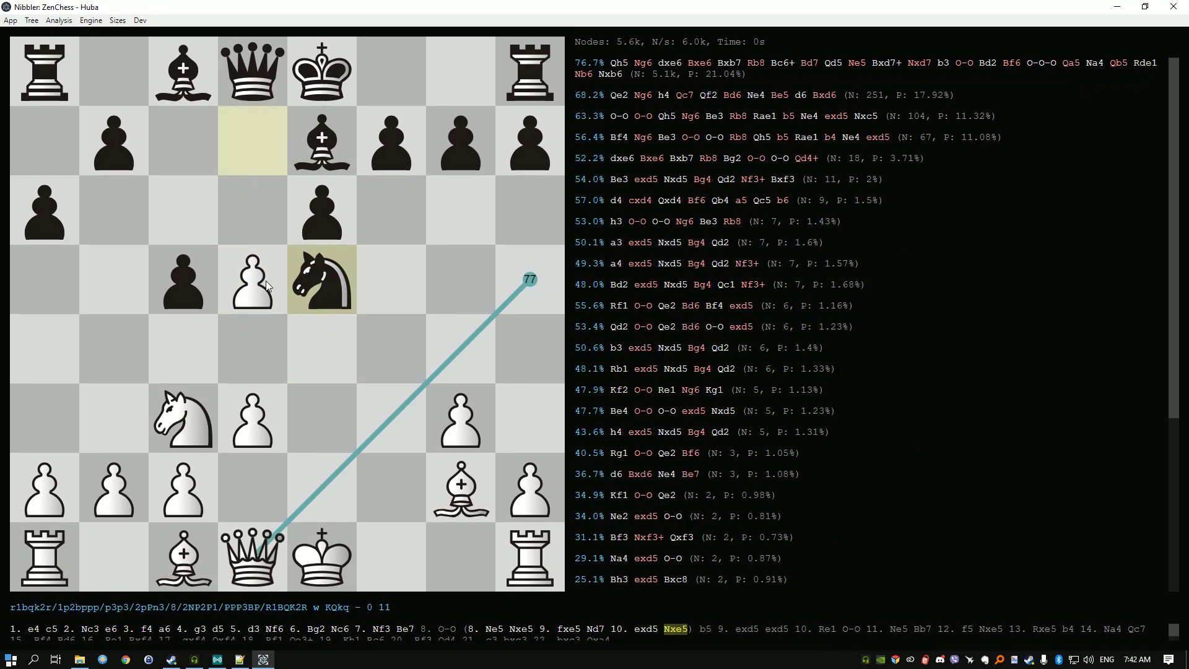
{"action": "left_click_drag", "start_coordinate": [269, 568], "coordinate": [529, 280]}
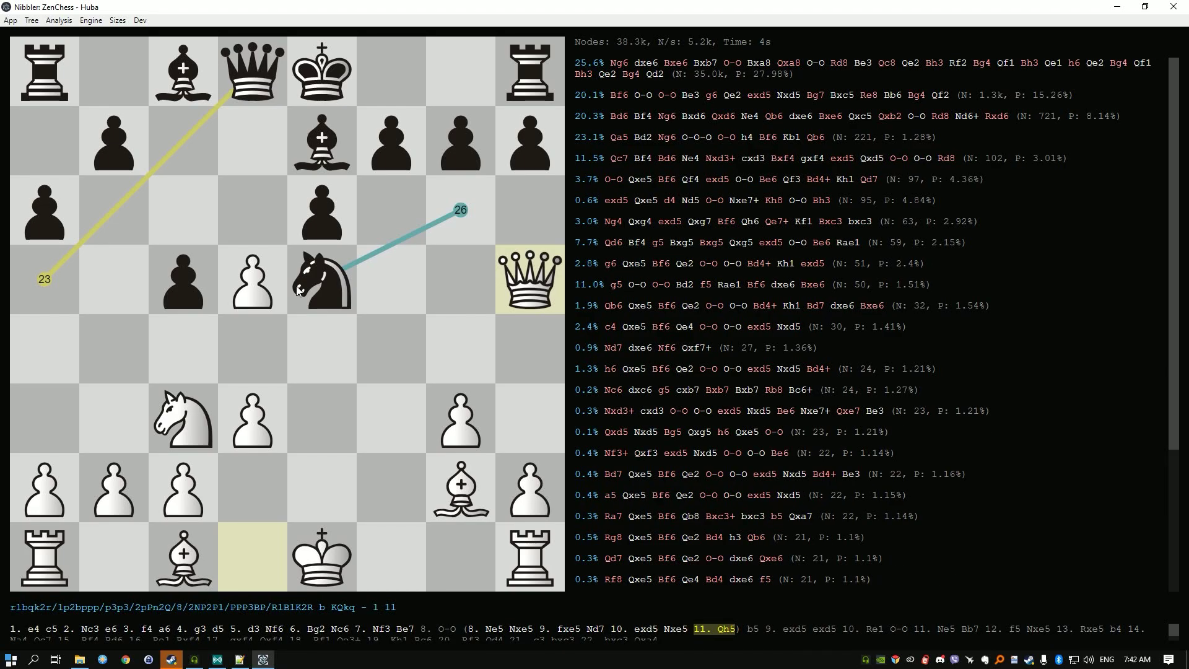
{"action": "left_click_drag", "start_coordinate": [298, 291], "coordinate": [460, 210]}
{"action": "left_click_drag", "start_coordinate": [259, 286], "coordinate": [352, 213]}
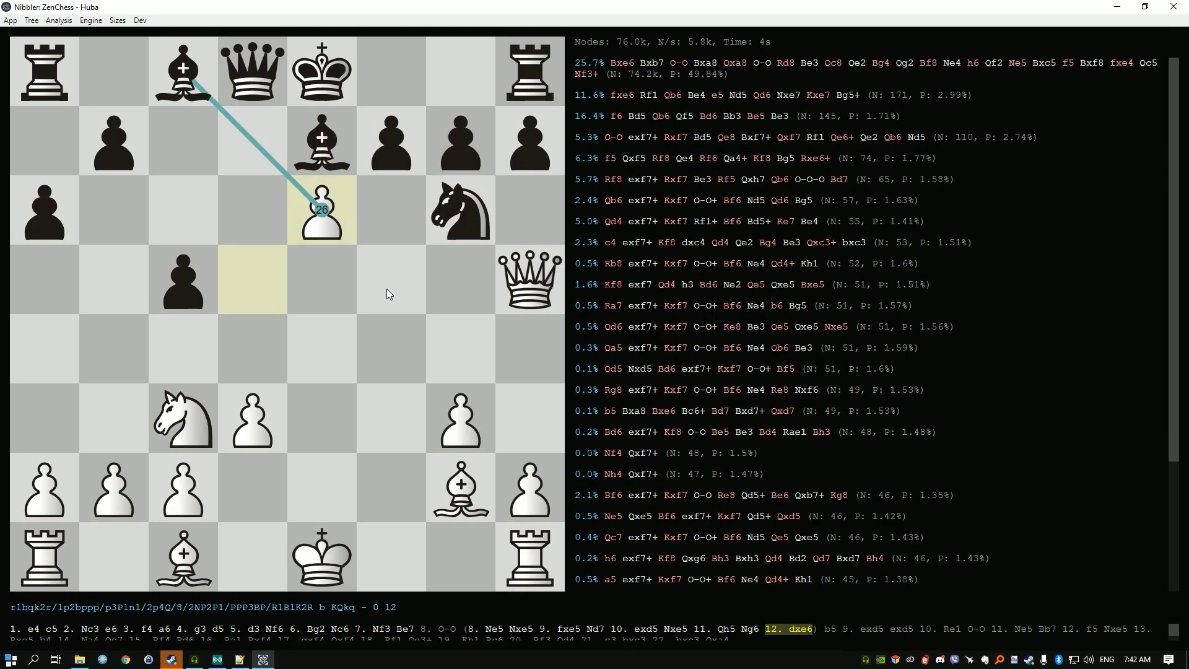
{"action": "left_click_drag", "start_coordinate": [189, 80], "coordinate": [321, 209]}
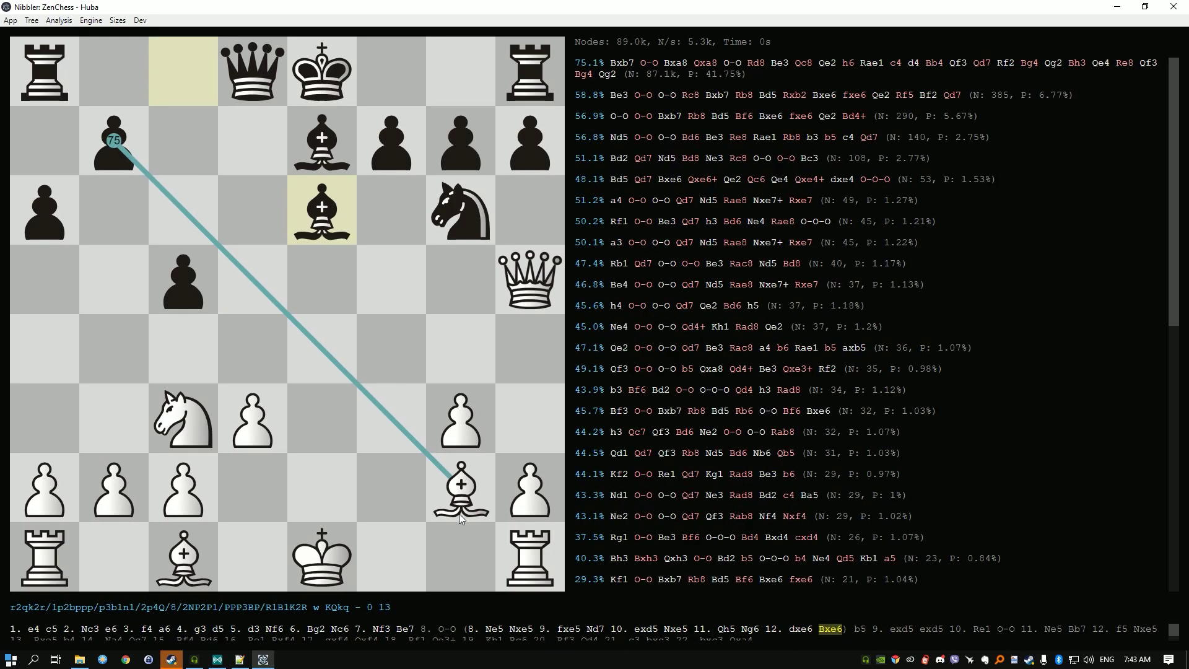
{"action": "left_click_drag", "start_coordinate": [460, 519], "coordinate": [114, 142]}
{"action": "key", "text": "Left"}
{"action": "key", "text": "Left"}
{"action": "key", "text": "Left"}
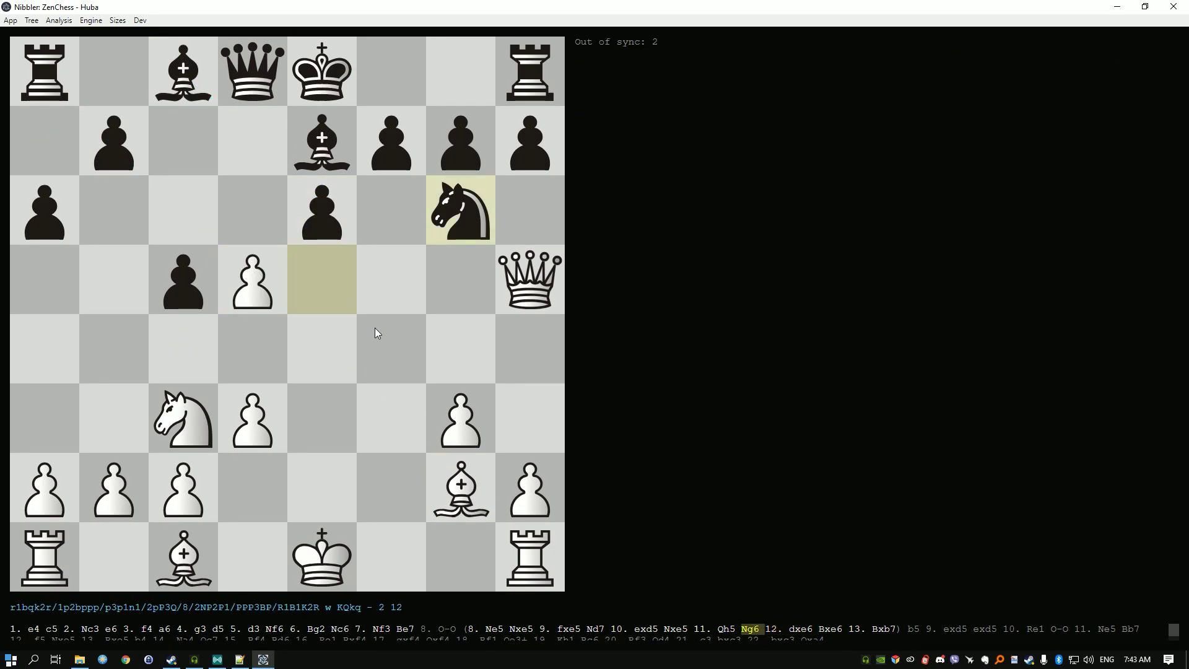
{"action": "key", "text": "Left"}
{"action": "key", "text": "Left"}
{"action": "key", "text": "Left"}
{"action": "key", "text": "Left"}
{"action": "key", "text": "Left"}
{"action": "key", "text": "Left"}
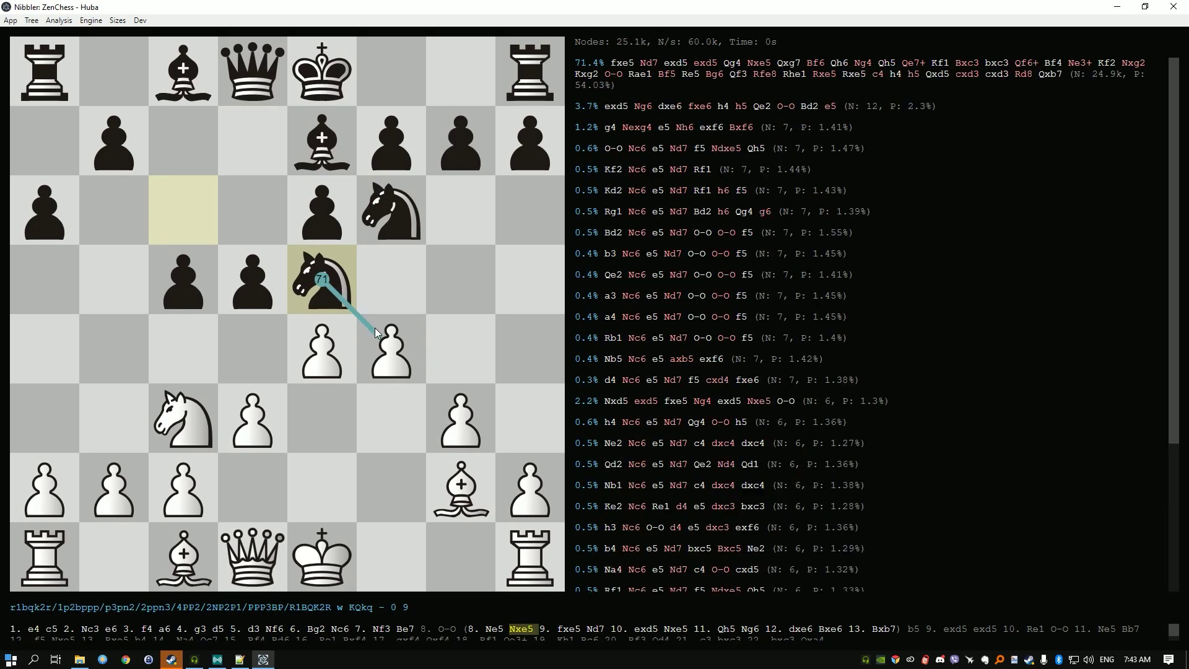
Step: From 7...Be7, enter 8. Ne5 Nd4 9. O-O dxe4 10. Nxe4, then return to 8. Ne5
{"action": "key", "text": "Left"}
{"action": "key", "text": "Left"}
{"action": "key", "text": "Right"}
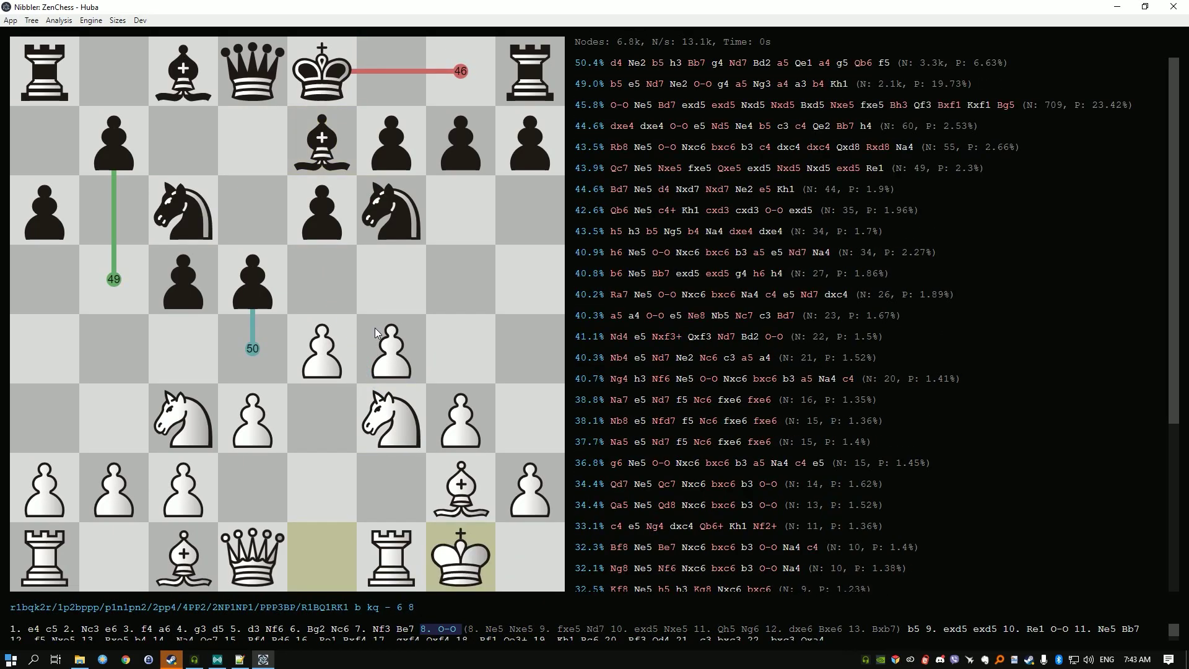
{"action": "key", "text": "Left"}
{"action": "left_click_drag", "start_coordinate": [392, 418], "coordinate": [323, 279]}
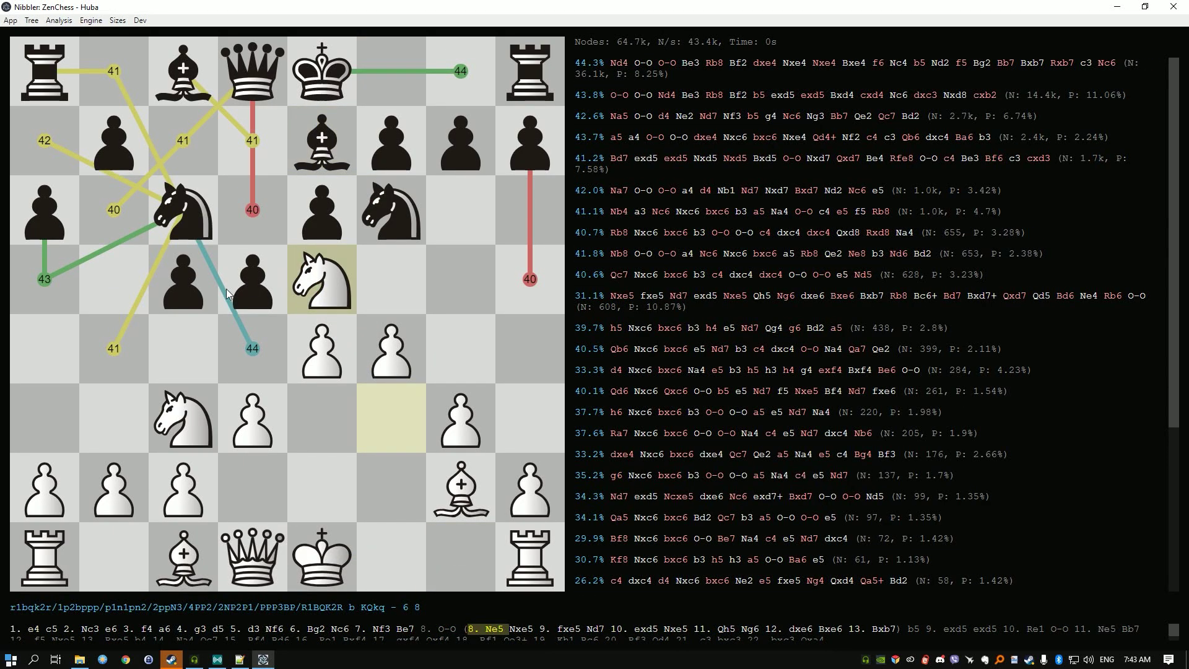
{"action": "left_click_drag", "start_coordinate": [188, 241], "coordinate": [254, 352]}
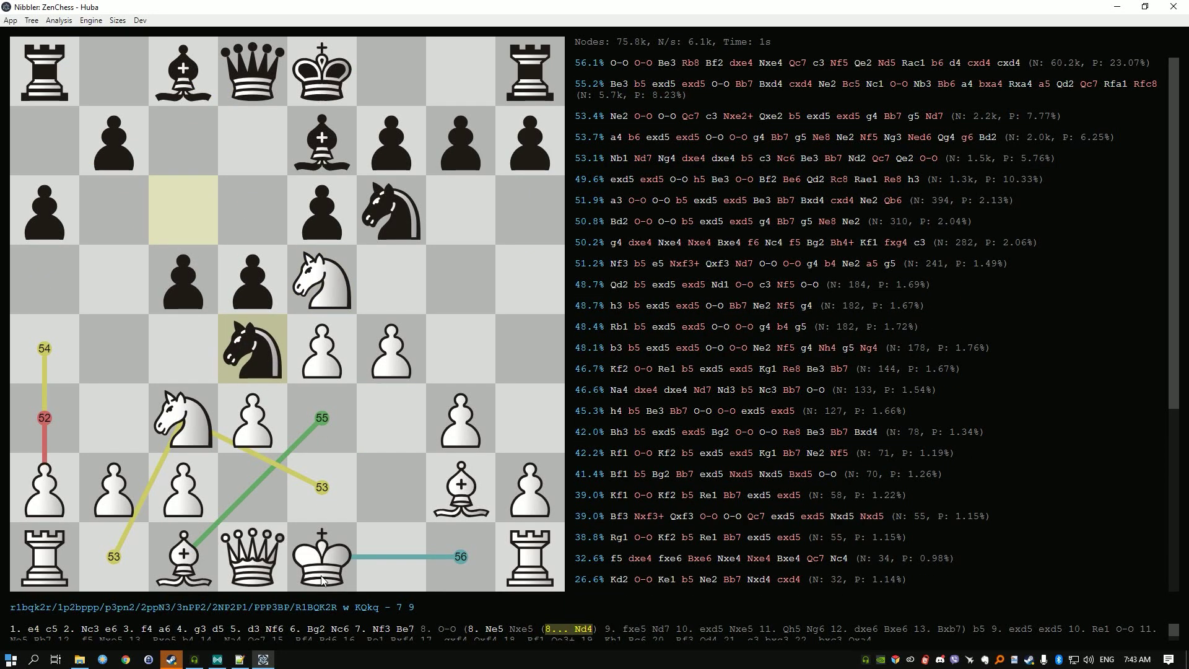
{"action": "left_click_drag", "start_coordinate": [328, 549], "coordinate": [461, 556]}
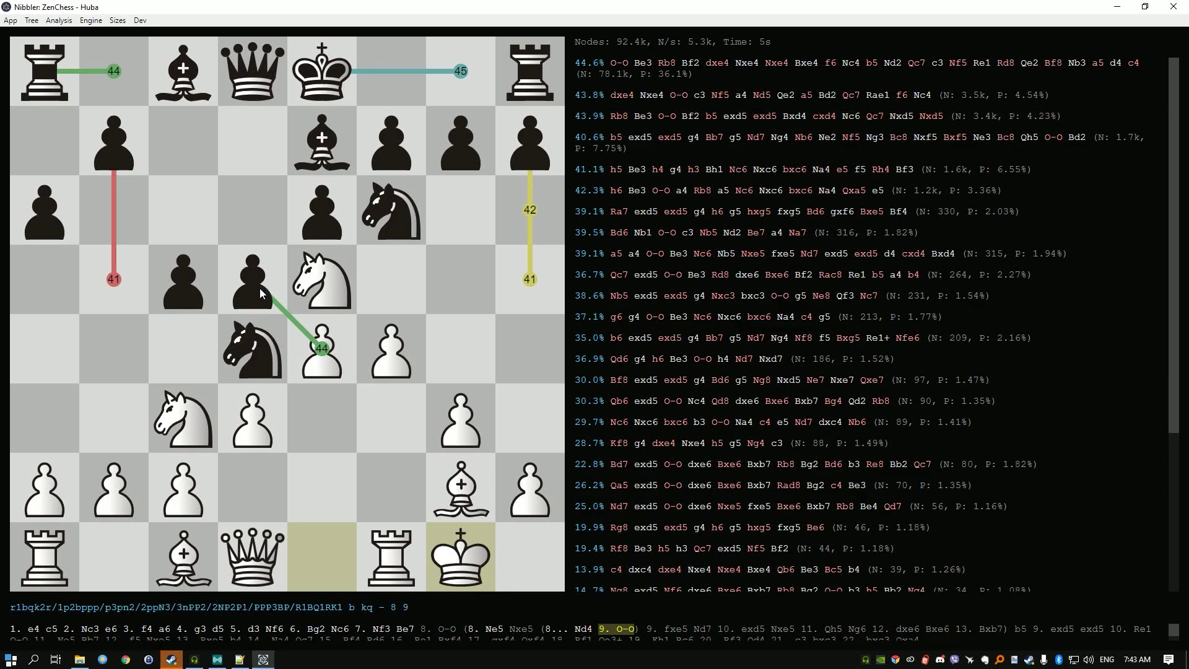
{"action": "left_click_drag", "start_coordinate": [259, 288], "coordinate": [320, 349]}
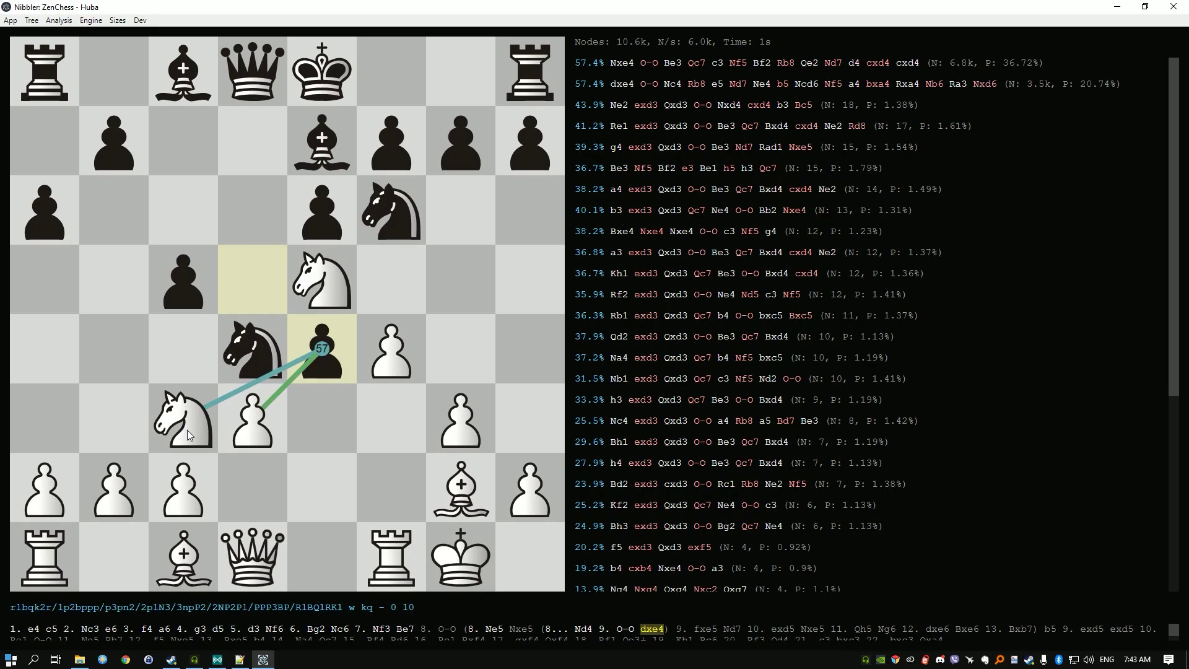
{"action": "left_click_drag", "start_coordinate": [186, 425], "coordinate": [345, 374]}
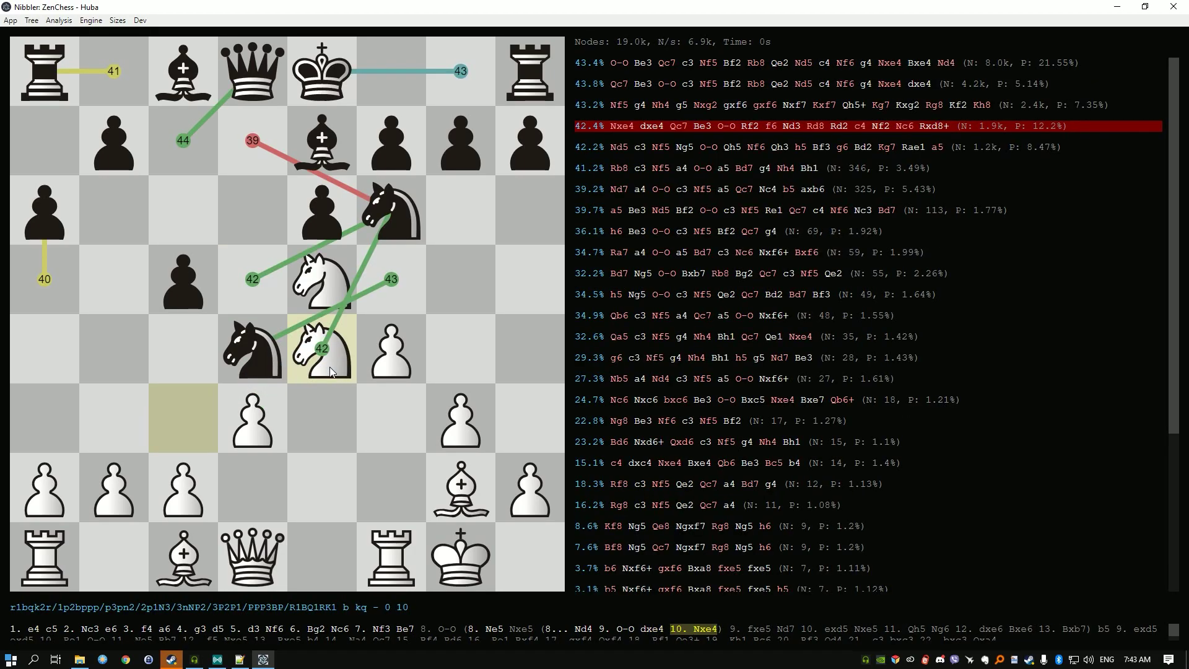
{"action": "key", "text": "Left"}
{"action": "key", "text": "Left"}
{"action": "key", "text": "Left"}
{"action": "key", "text": "Left"}
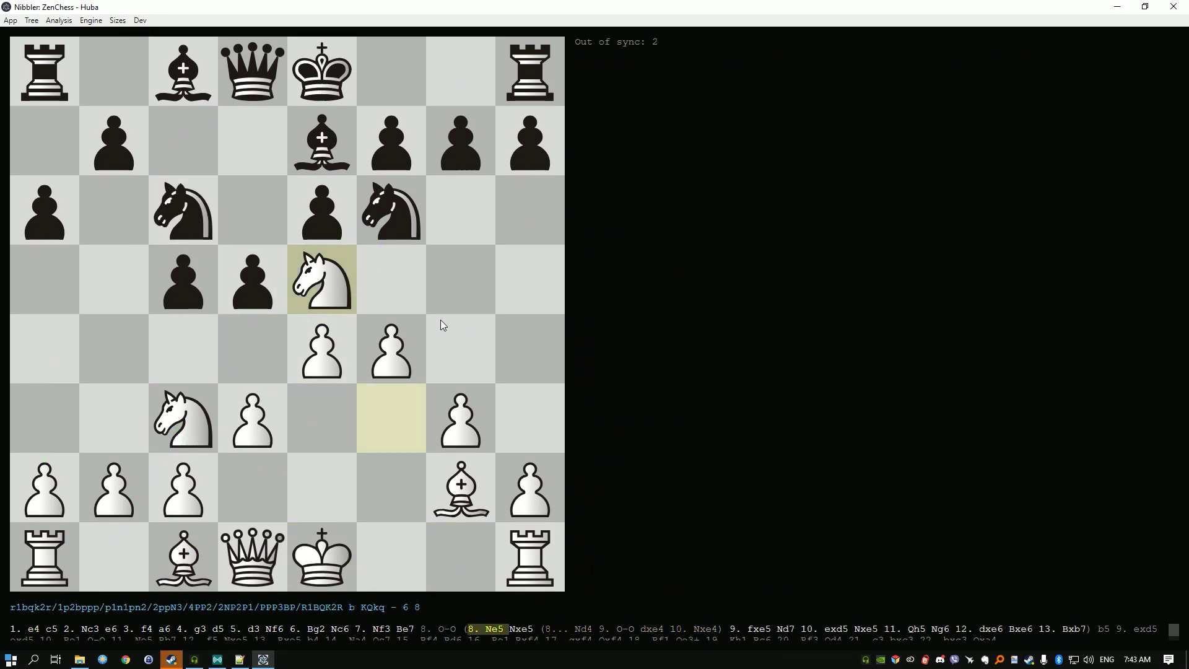
Step: From 7...Be7, enter the line 8. Ne5 d4 9. Ne2 Nxe5 10. fxe5 Nd7
{"action": "key", "text": "Left"}
{"action": "key", "text": "Right"}
{"action": "key", "text": "Left"}
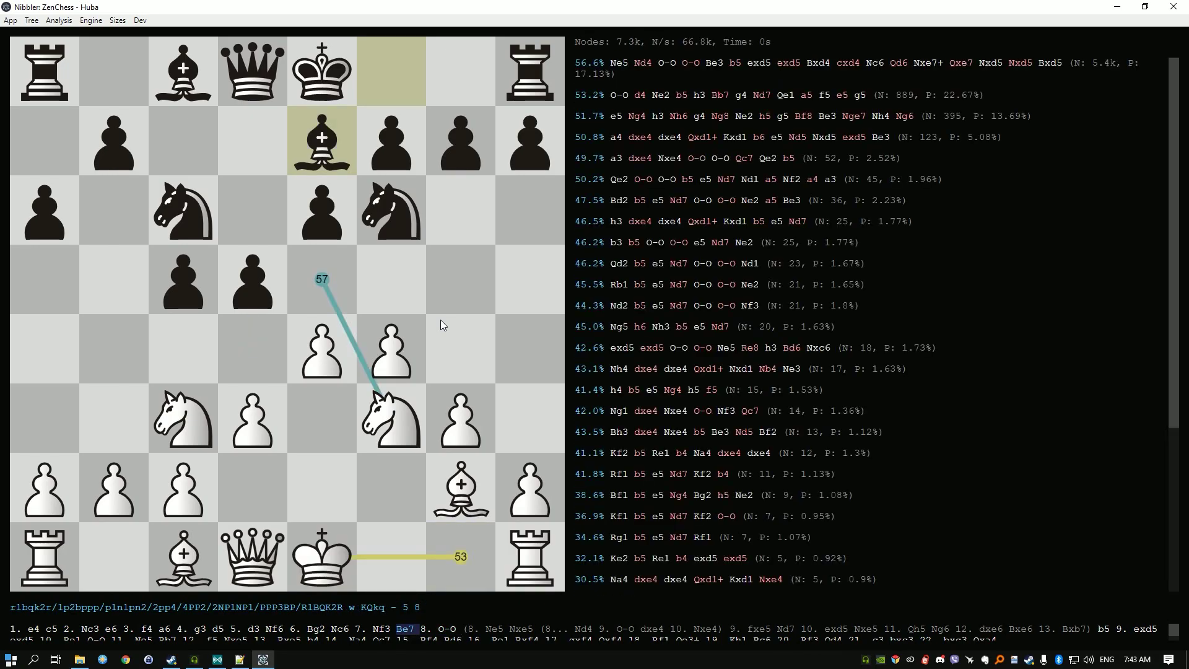
{"action": "left_click_drag", "start_coordinate": [394, 415], "coordinate": [297, 299]}
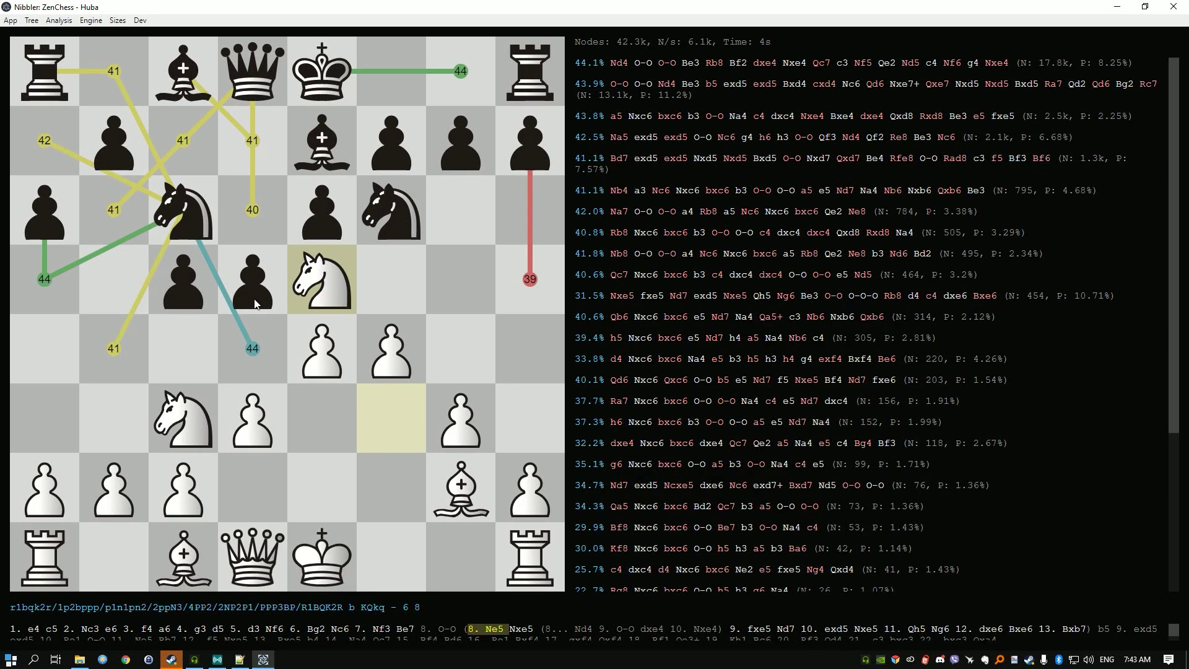
{"action": "left_click_drag", "start_coordinate": [258, 310], "coordinate": [253, 350]}
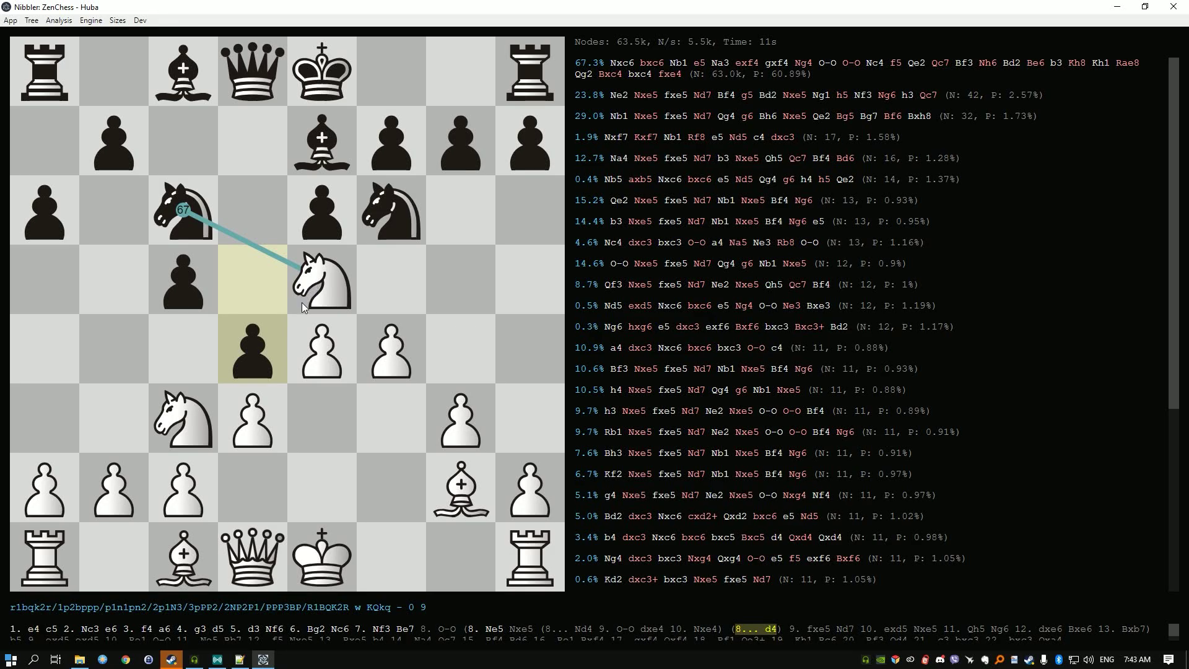
{"action": "left_click_drag", "start_coordinate": [190, 436], "coordinate": [294, 475]}
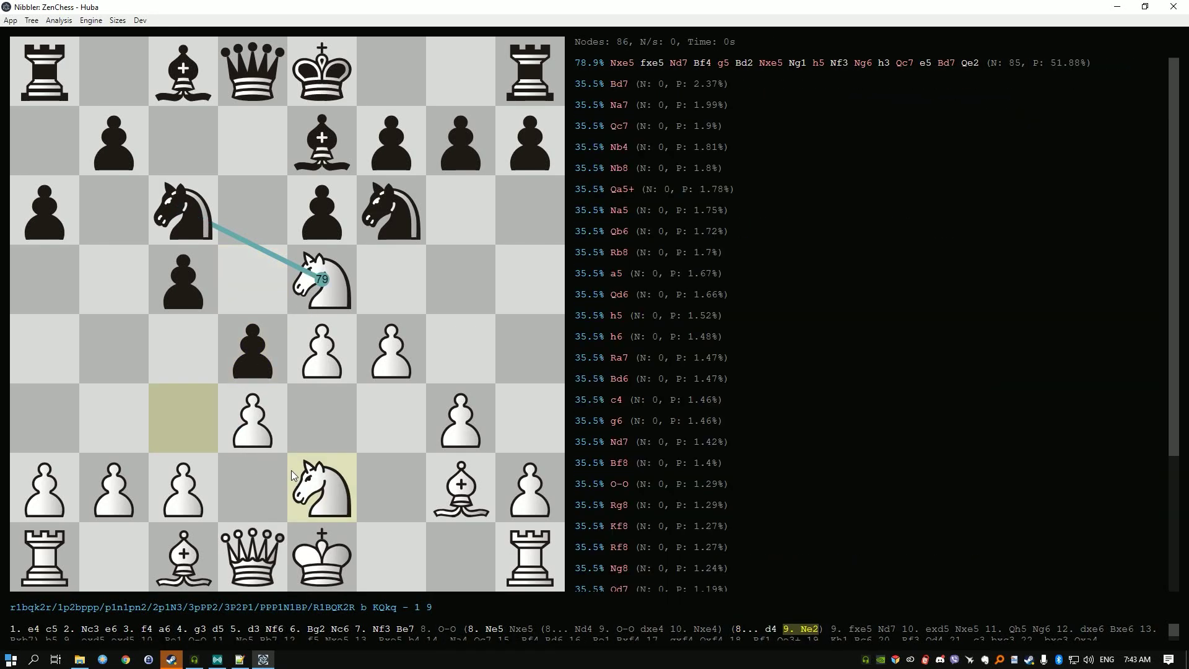
{"action": "left_click", "coordinate": [191, 219]}
{"action": "left_click", "coordinate": [322, 280]}
{"action": "left_click", "coordinate": [391, 349]}
{"action": "left_click", "coordinate": [315, 282]}
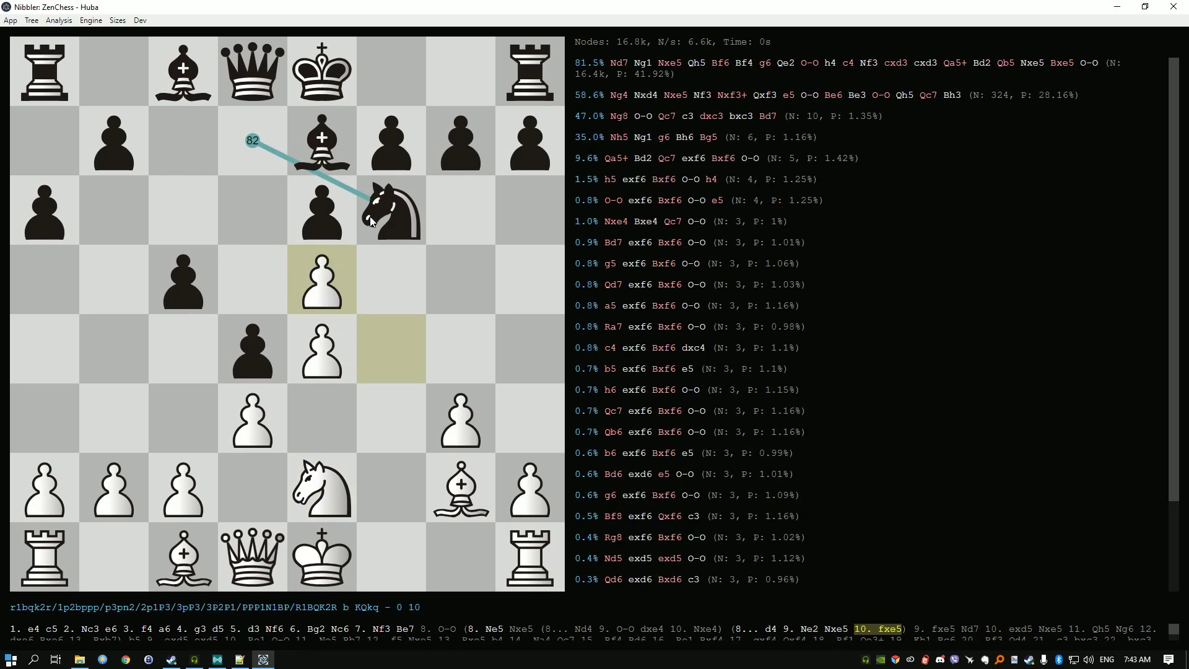
{"action": "left_click_drag", "start_coordinate": [372, 221], "coordinate": [252, 140]}
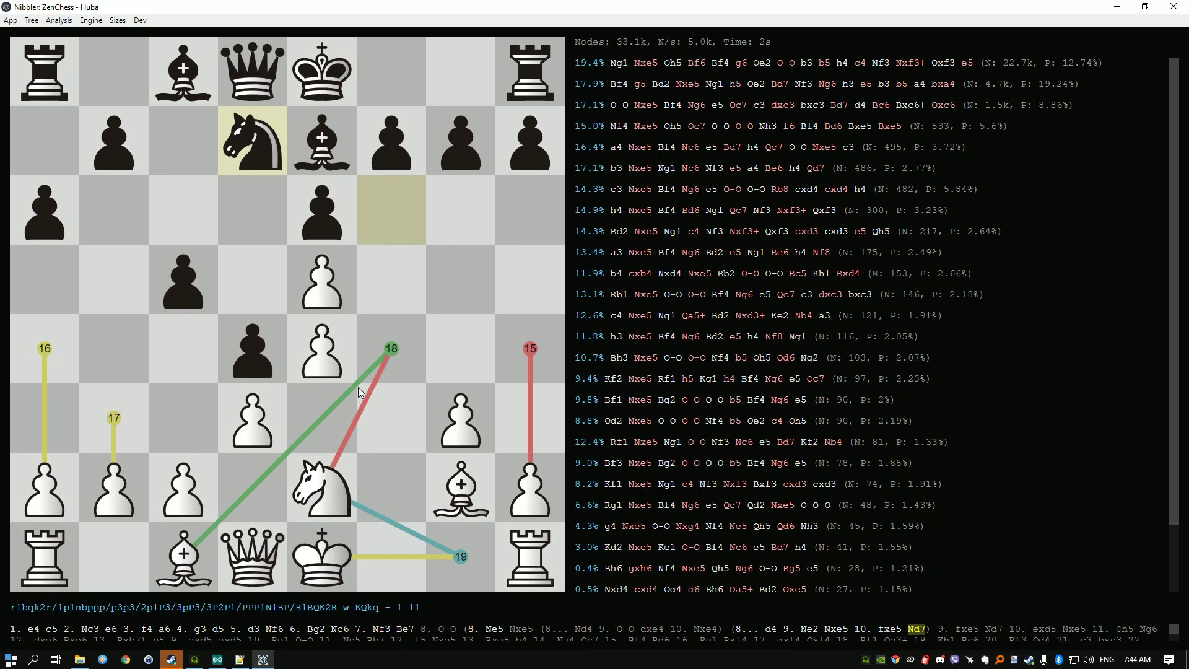
Step: Back up to 7...Be7 and add the alternative 8. Ne5 d4 9. Nxc6
{"action": "key", "text": "Left"}
{"action": "key", "text": "Left"}
{"action": "key", "text": "Left"}
{"action": "key", "text": "Left"}
{"action": "key", "text": "Left"}
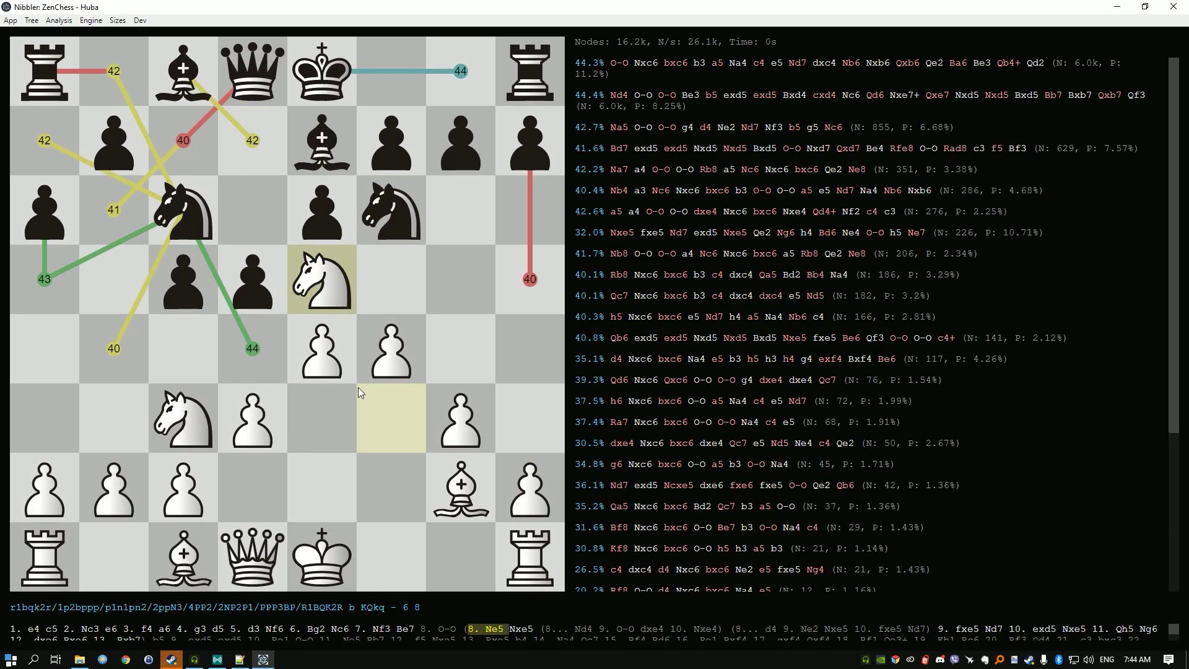
{"action": "key", "text": "Right"}
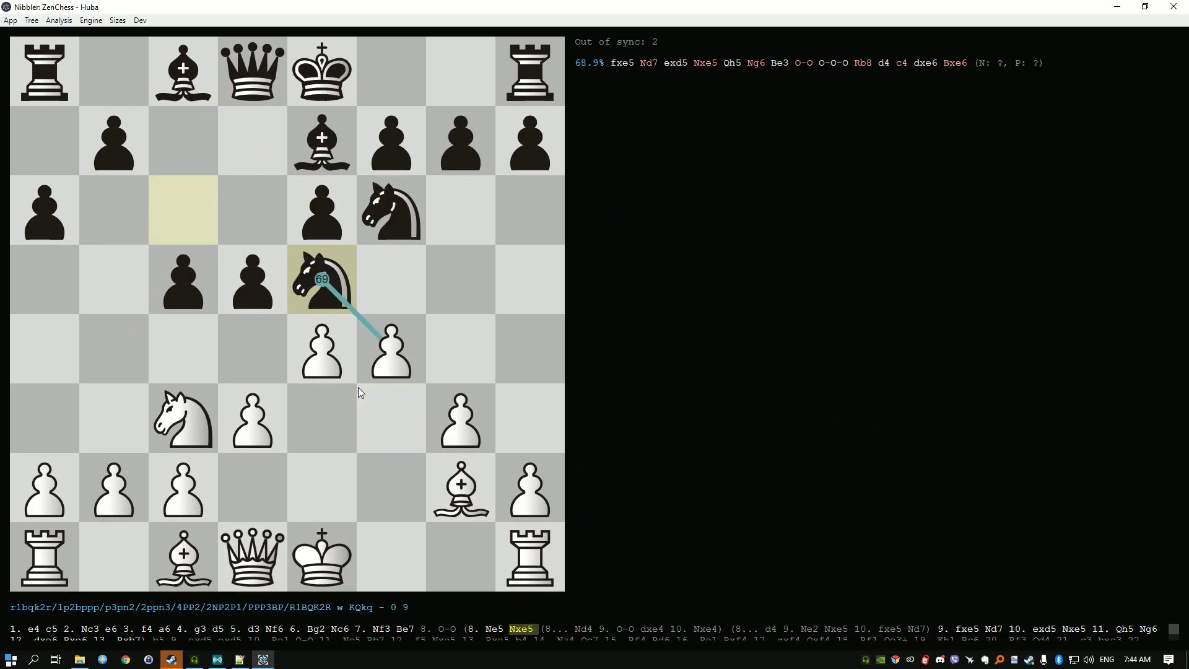
{"action": "key", "text": "Left"}
{"action": "key", "text": "Left"}
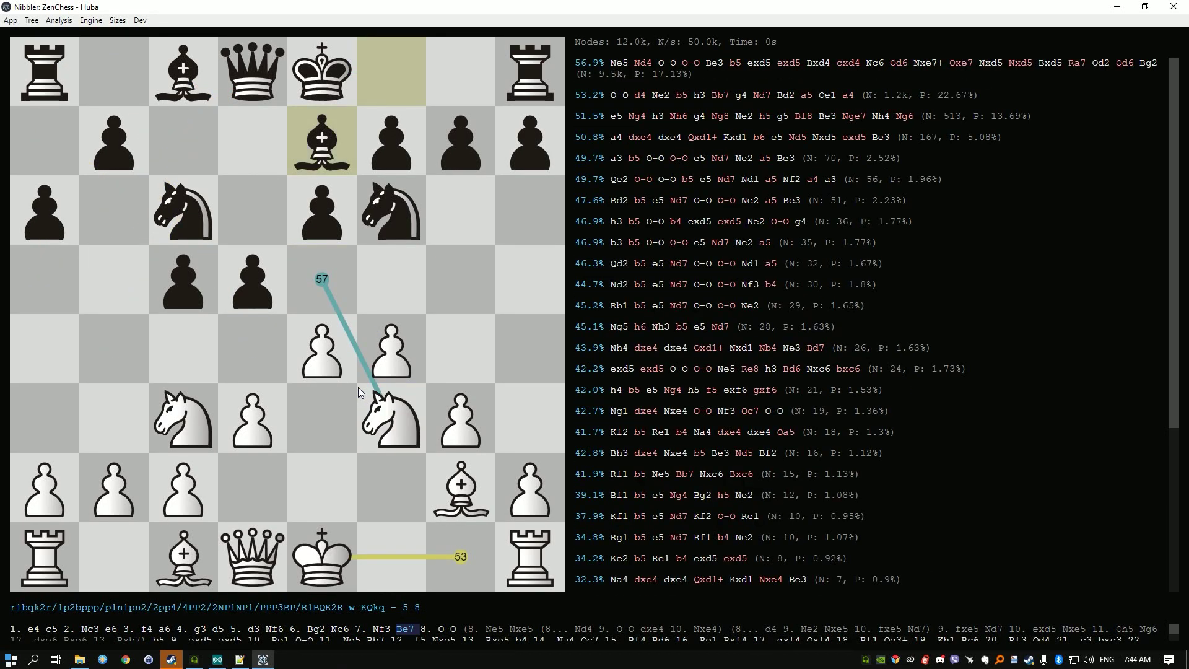
{"action": "key", "text": "Right"}
{"action": "key", "text": "Left"}
{"action": "left_click_drag", "start_coordinate": [380, 414], "coordinate": [322, 280]}
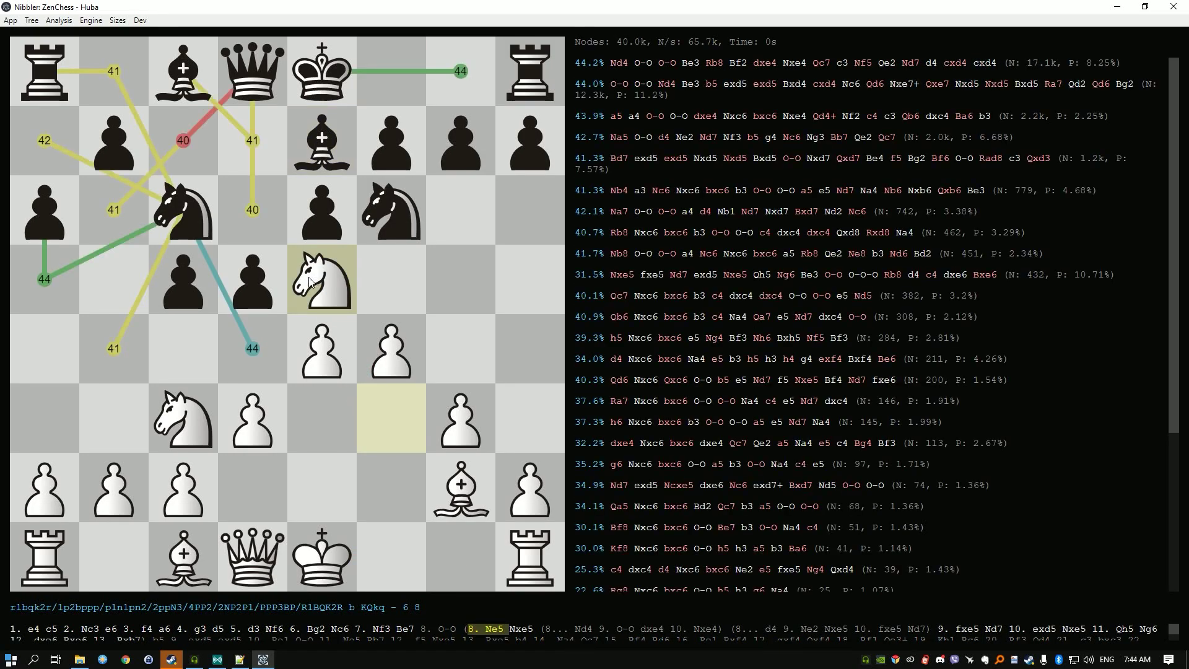
{"action": "left_click_drag", "start_coordinate": [251, 277], "coordinate": [244, 348]}
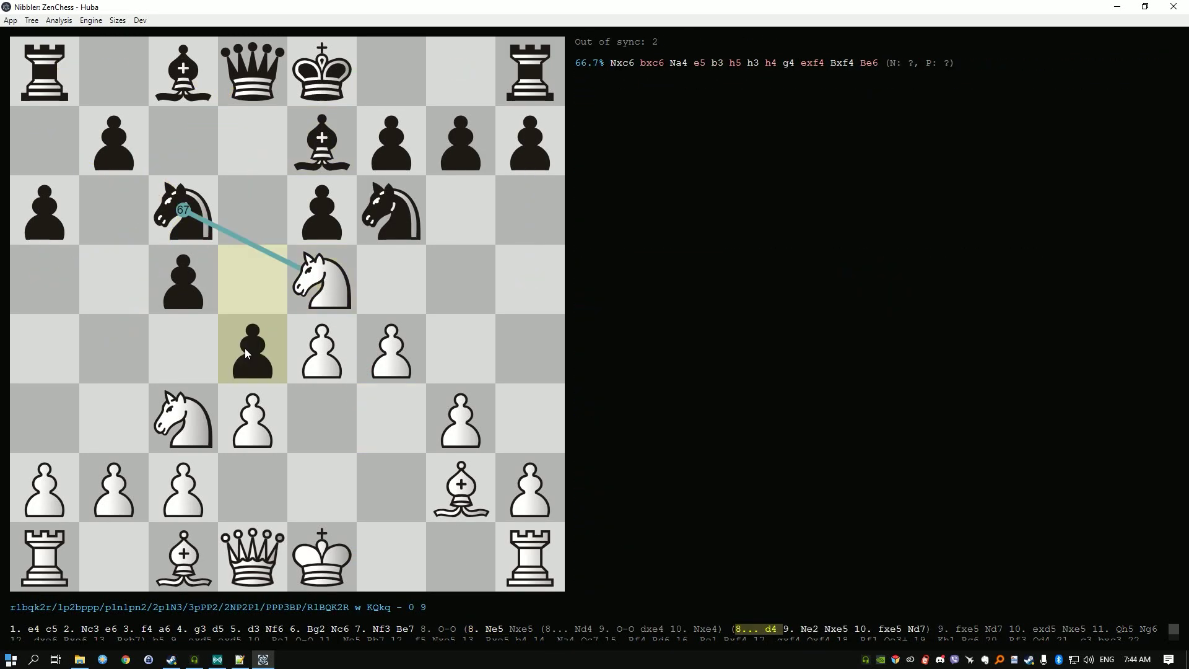
{"action": "left_click_drag", "start_coordinate": [322, 280], "coordinate": [158, 210]}
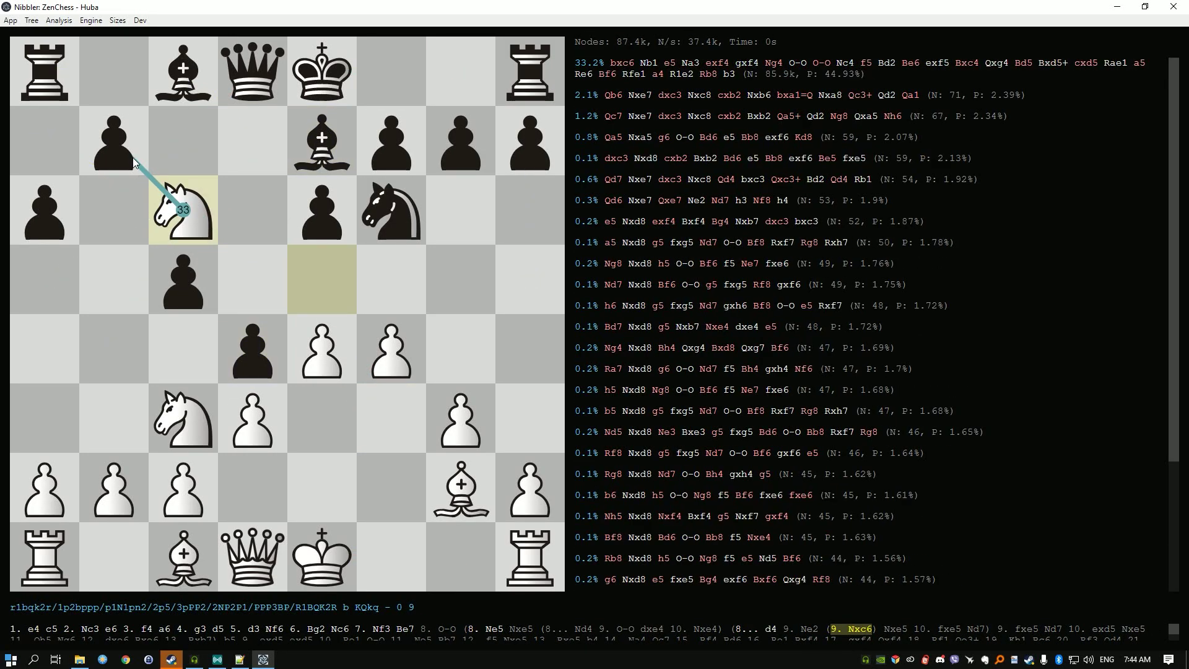
Step: Extend the line with 9...bxc6 10. Nb1, back up to 7. Nf3, and close Nibbler
{"action": "left_click_drag", "start_coordinate": [122, 156], "coordinate": [183, 209]}
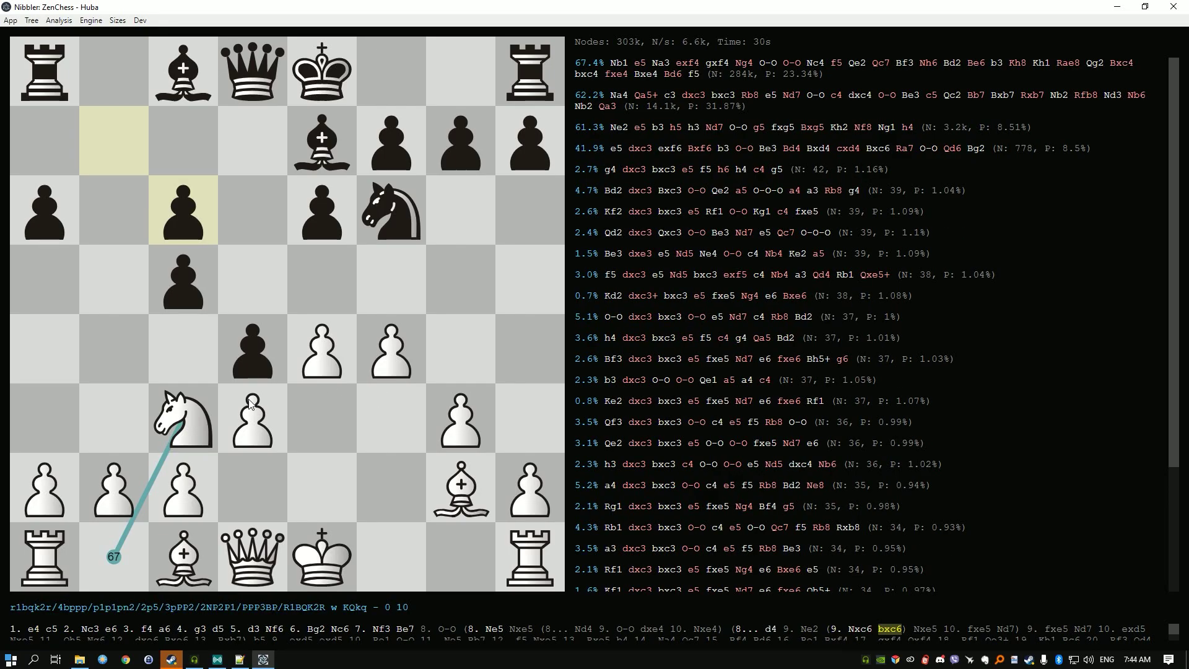
{"action": "left_click", "coordinate": [186, 433]}
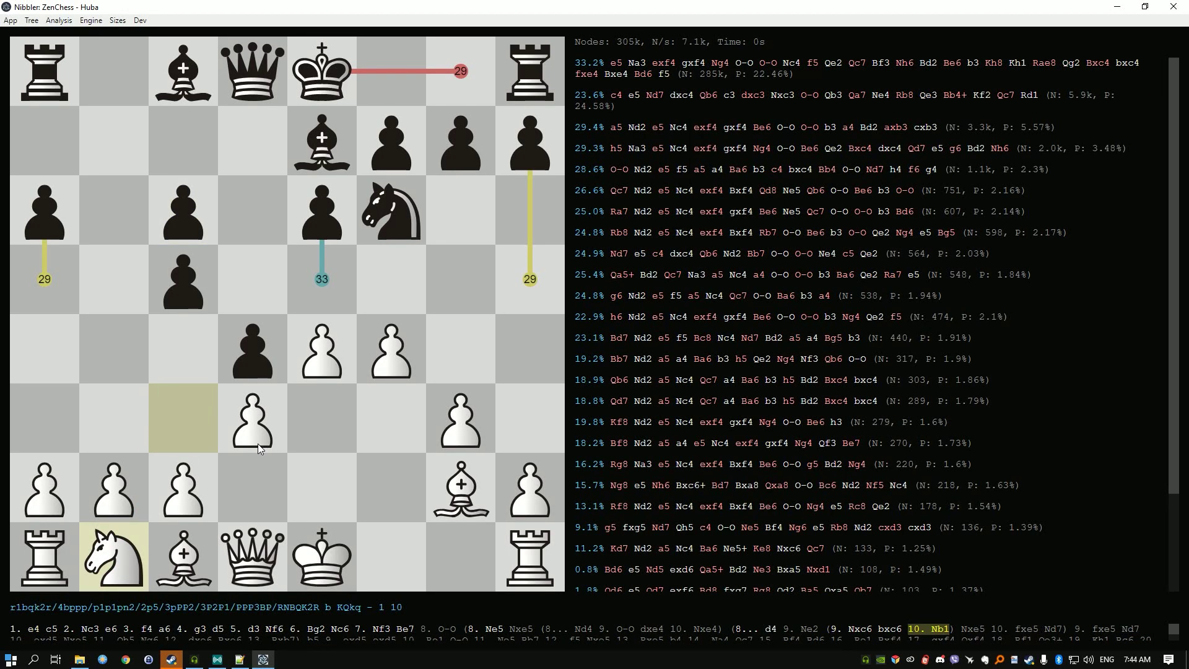
{"action": "key", "text": "Left"}
{"action": "key", "text": "Left"}
{"action": "key", "text": "Left"}
{"action": "key", "text": "Left"}
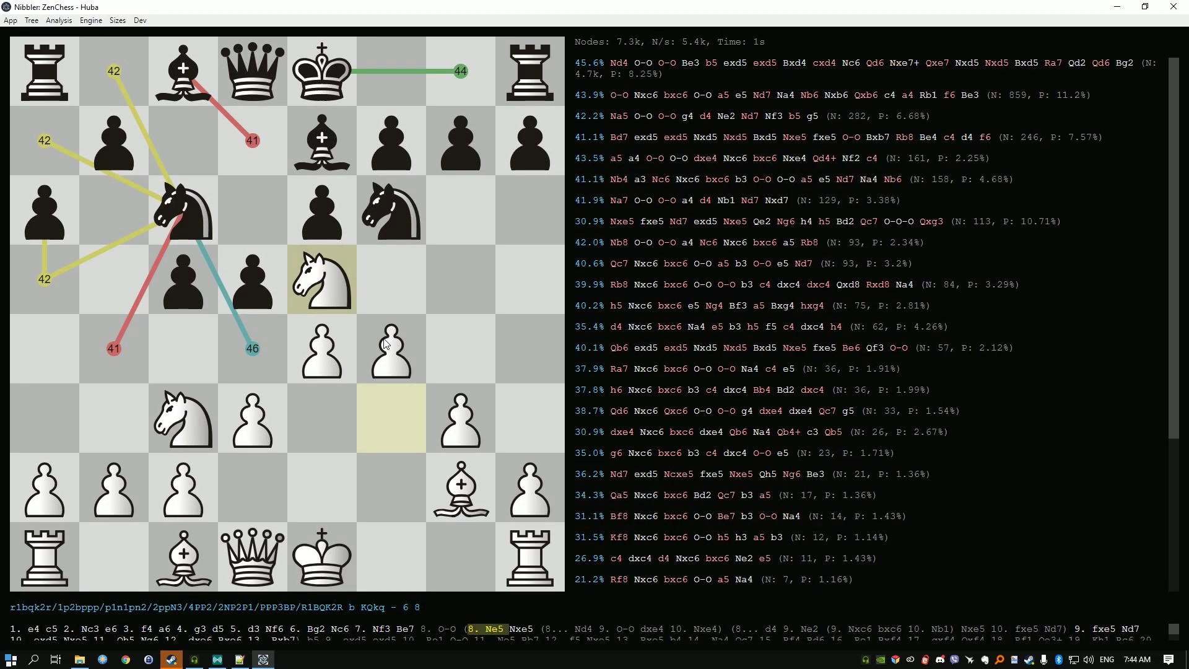
{"action": "key", "text": "Left"}
{"action": "key", "text": "Left"}
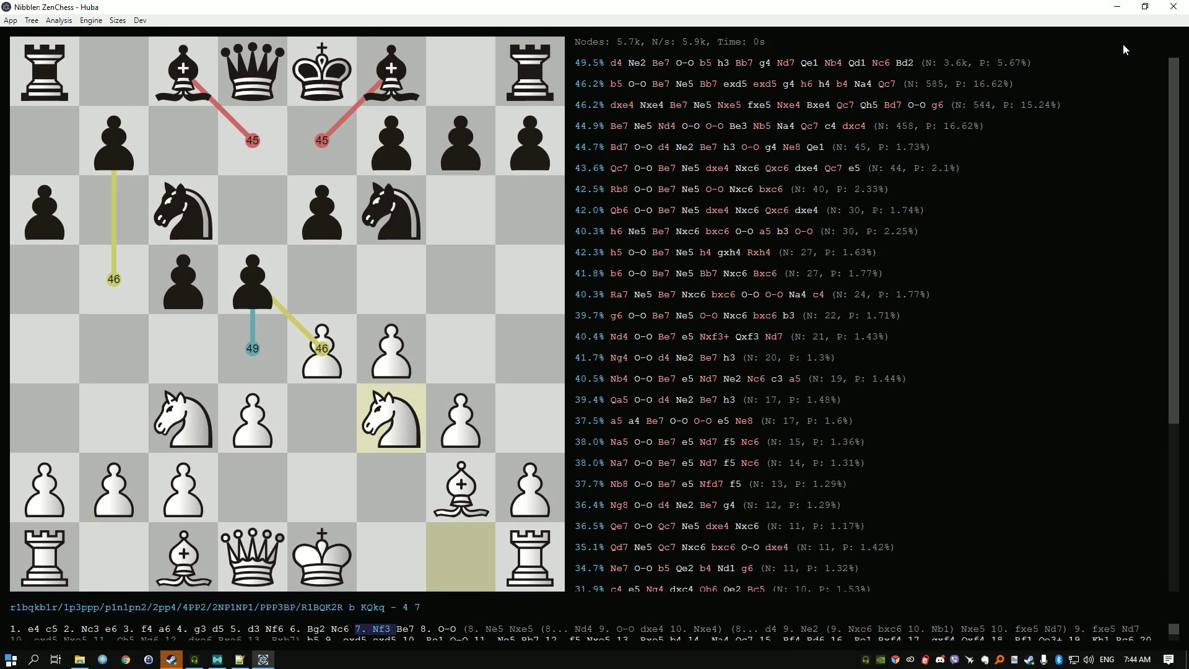
{"action": "left_click", "coordinate": [1174, 9]}
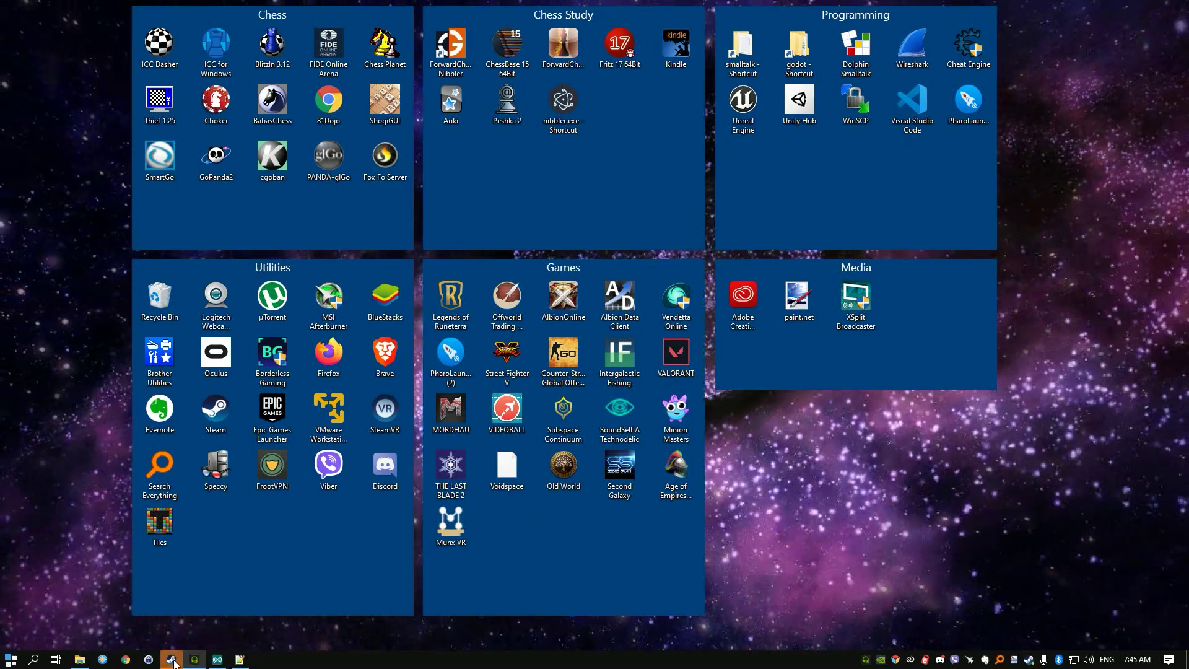
{"action": "mouse_move", "coordinate": [220, 661]}
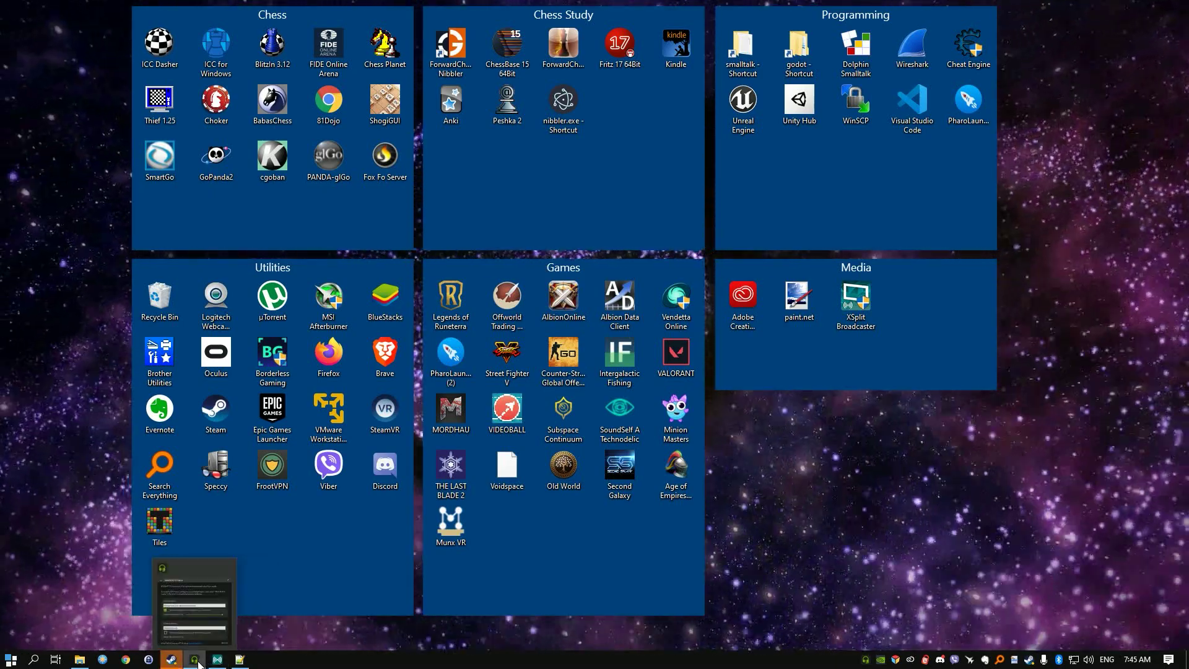